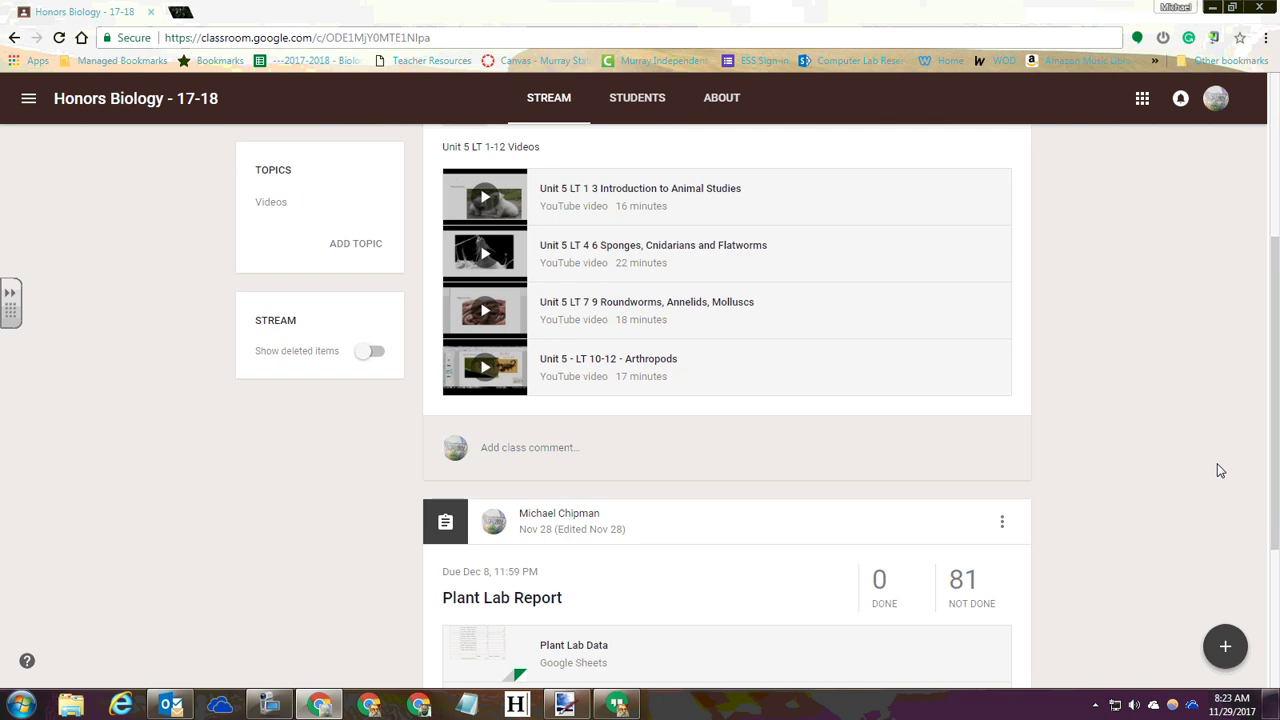
Open the Plant Lab Data spreadsheet attached to the Plant Lab Report assignment.
scroll(1219, 470, "down", 2)
scroll(1219, 470, "down", 1)
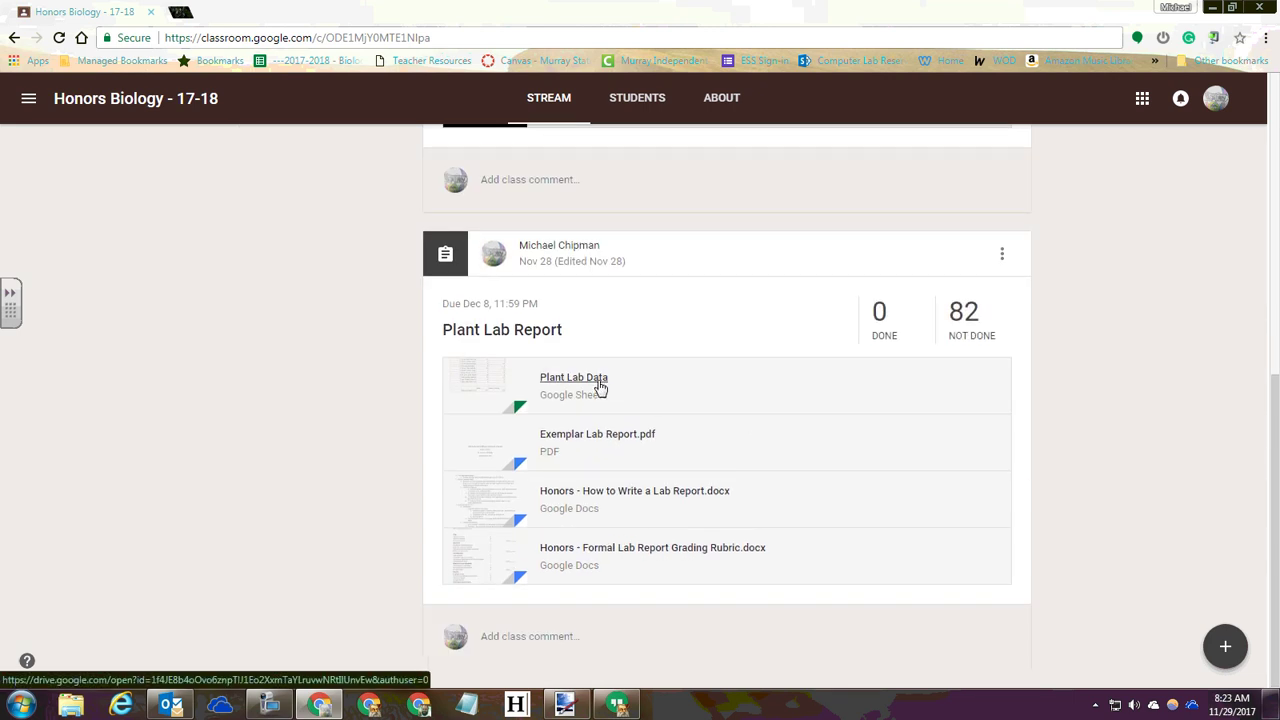
left_click(600, 386)
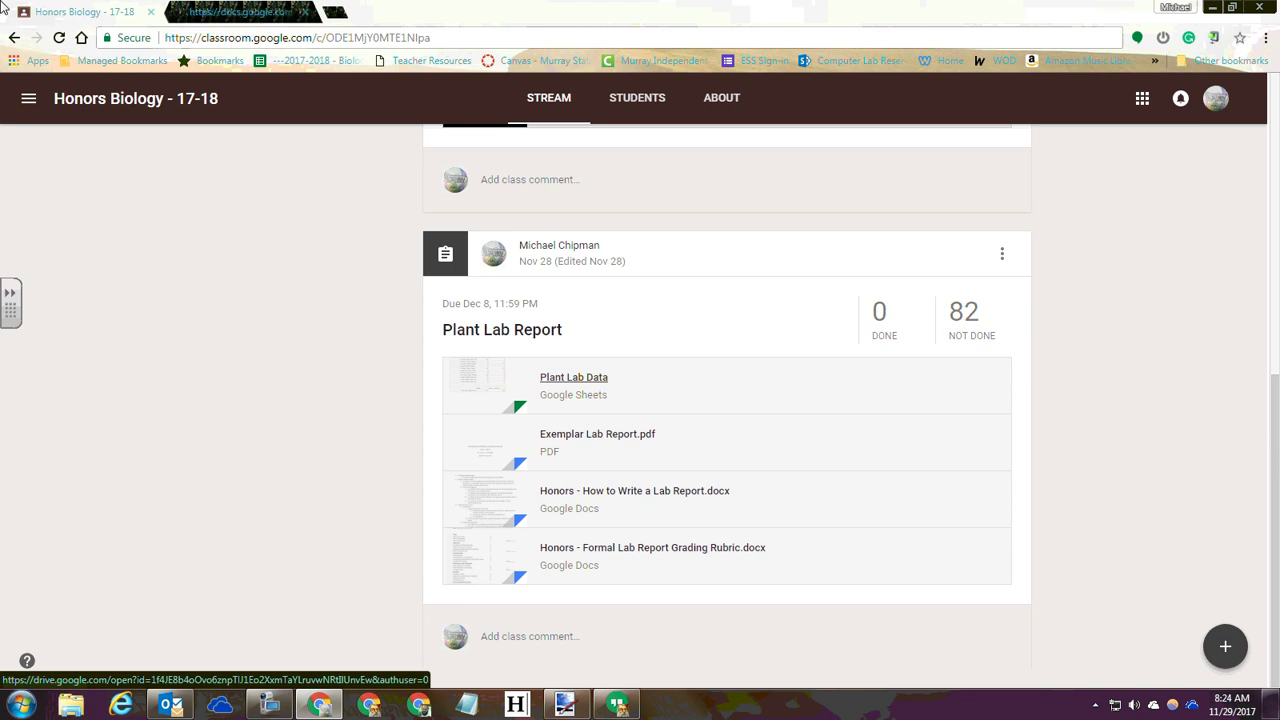
left_click(229, 8)
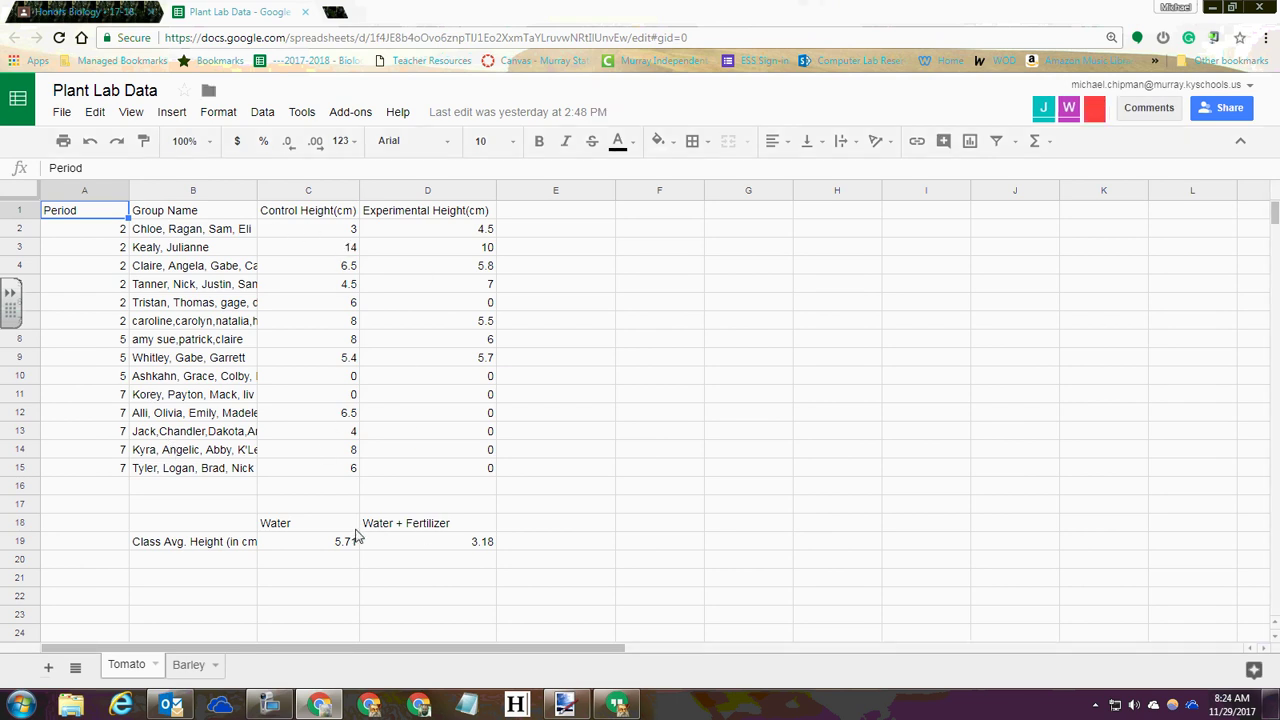
Compare the water and fertilizer height data on the Tomato and Barley sheets.
left_click(185, 666)
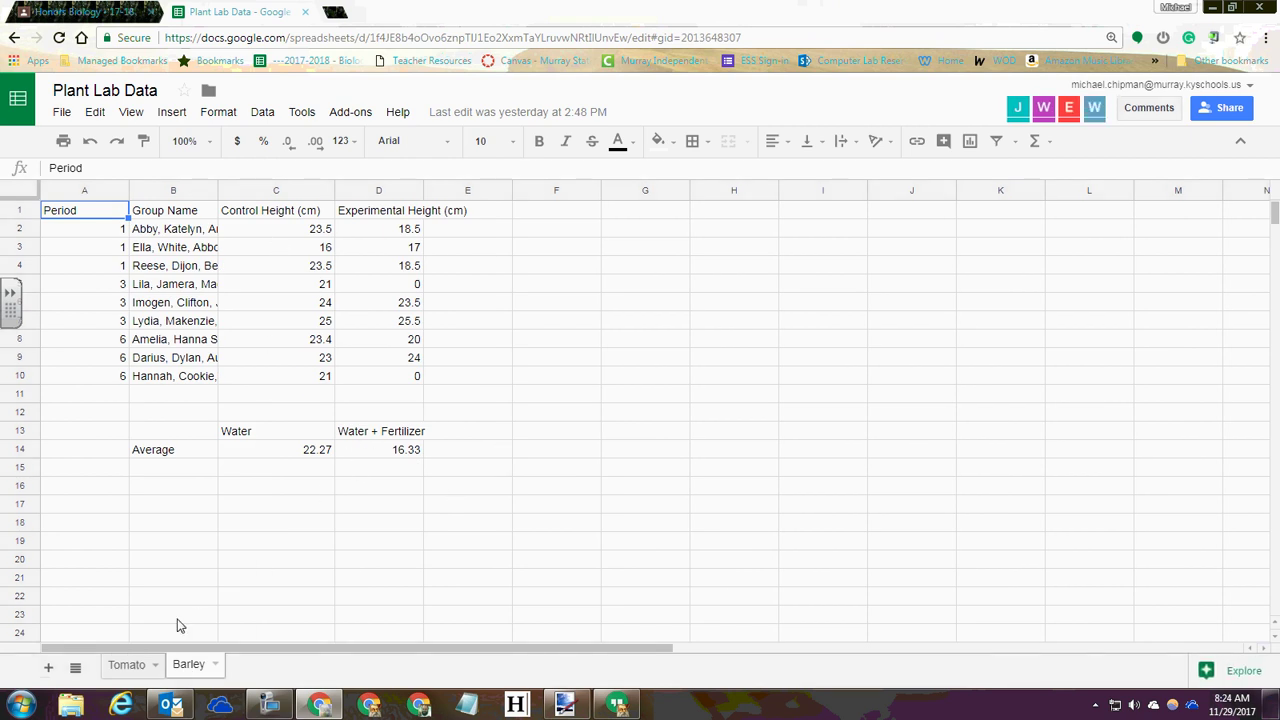
left_click(129, 664)
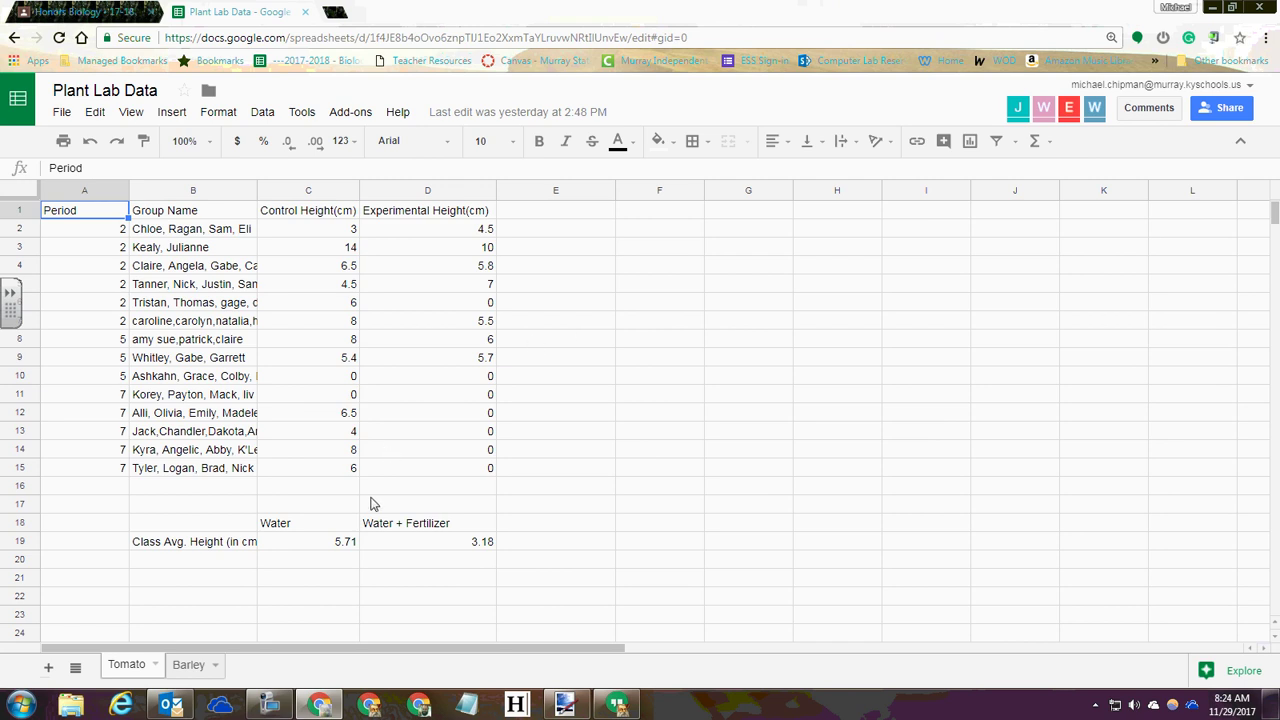
left_click(186, 676)
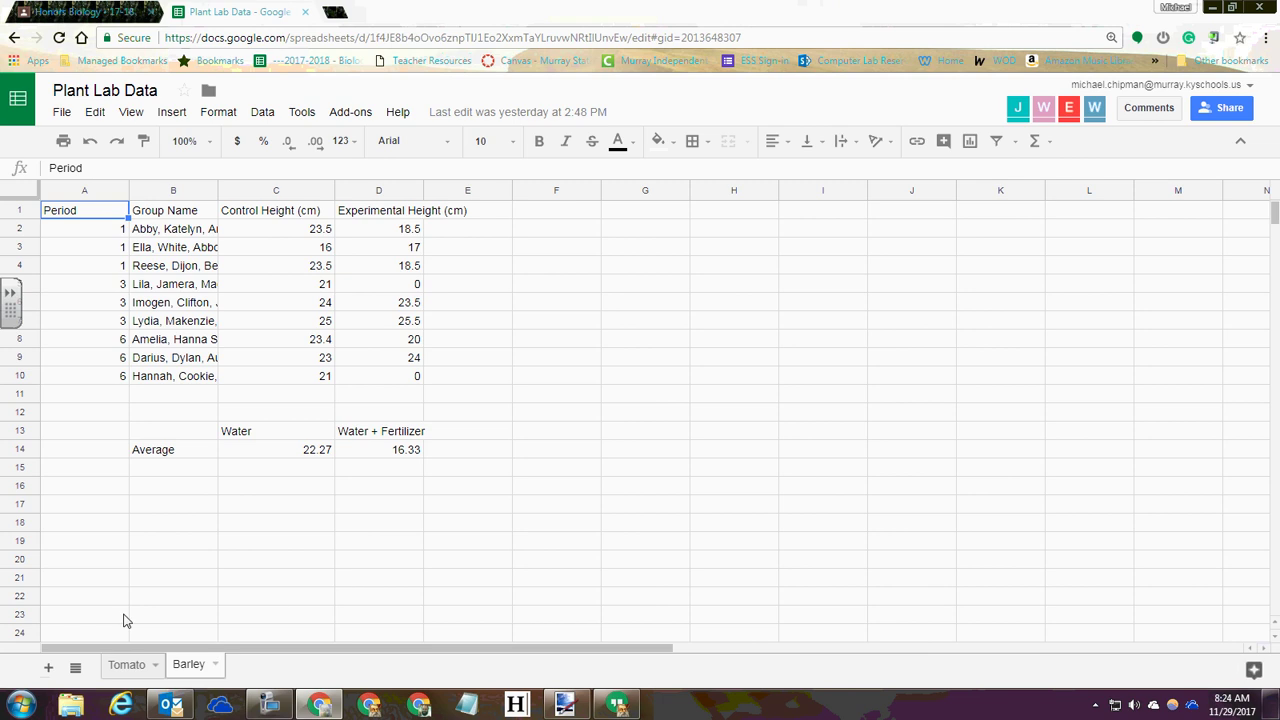
left_click(124, 667)
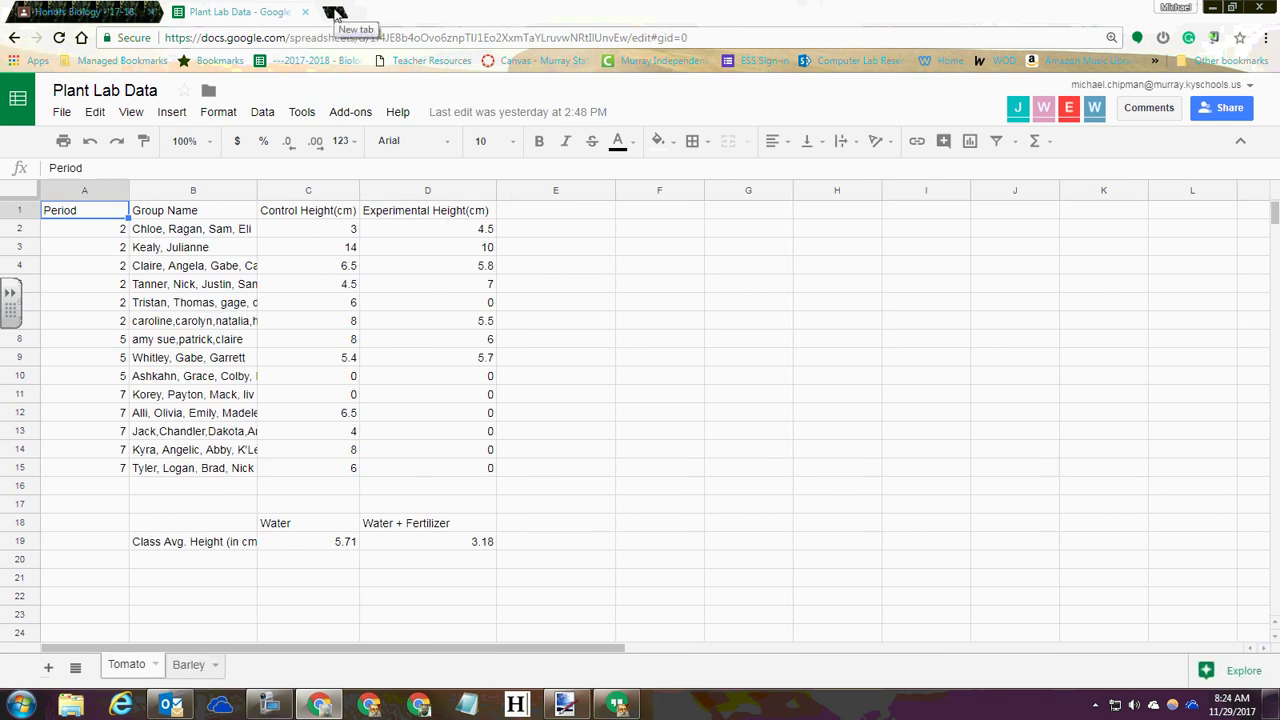
Open drive.google.com in a new browser tab and create a blank Google Sheets spreadsheet.
left_click(335, 12)
type("drive.google.com")
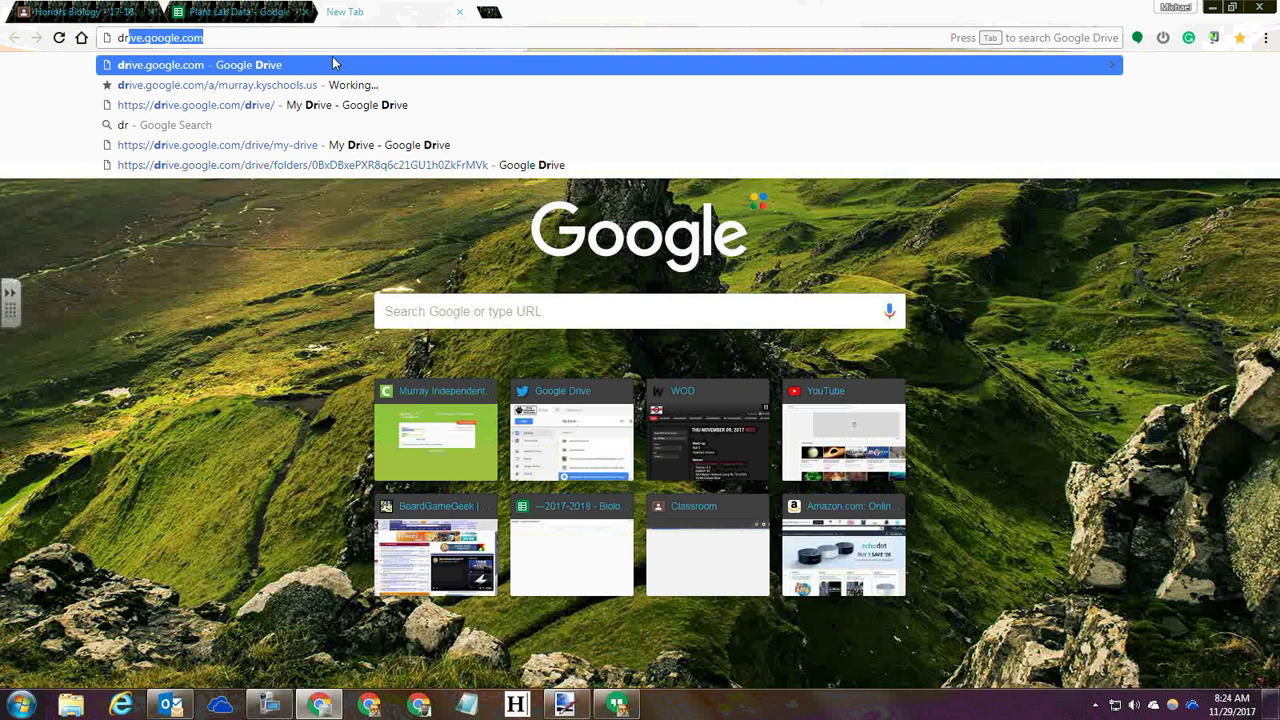
left_click(334, 60)
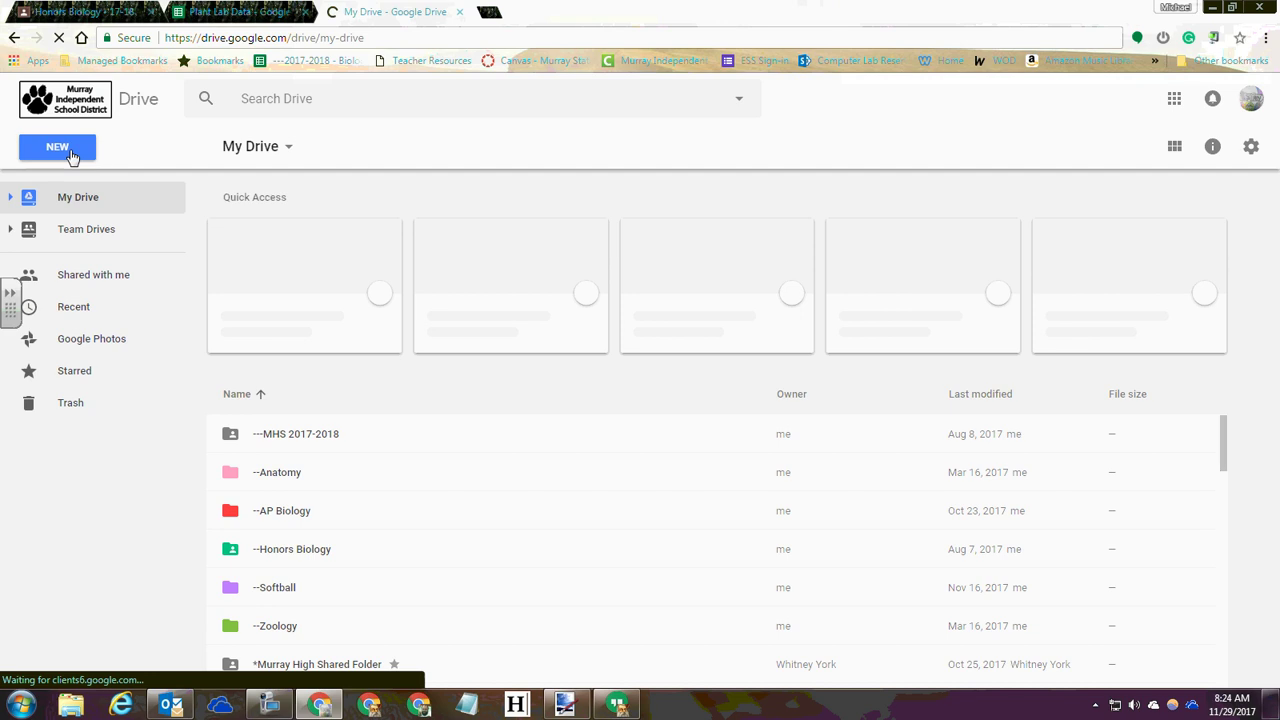
left_click(72, 158)
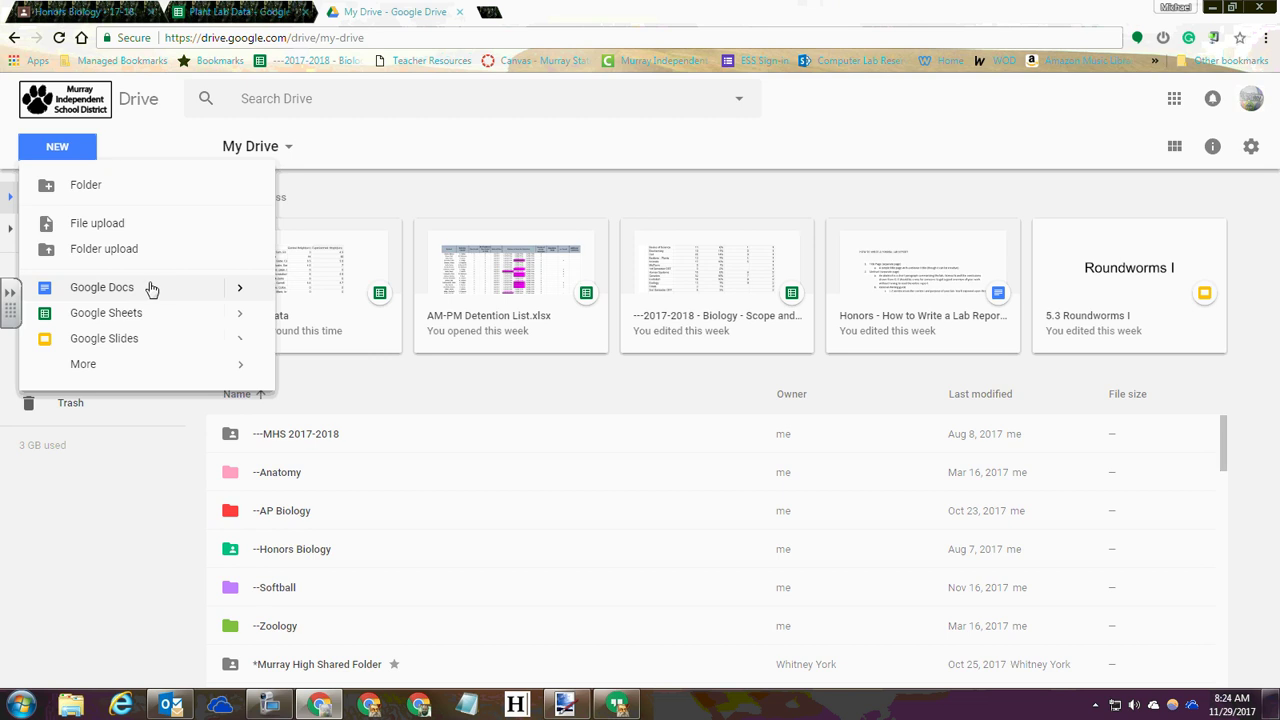
left_click(270, 178)
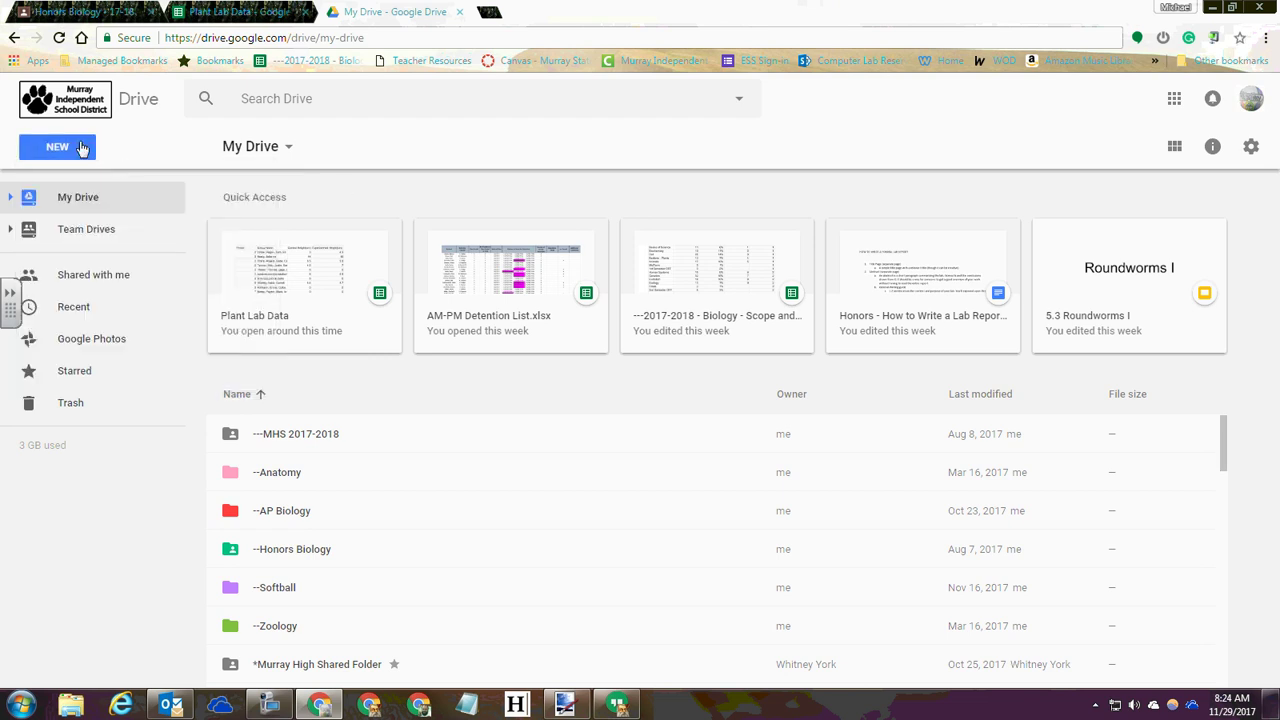
left_click(80, 149)
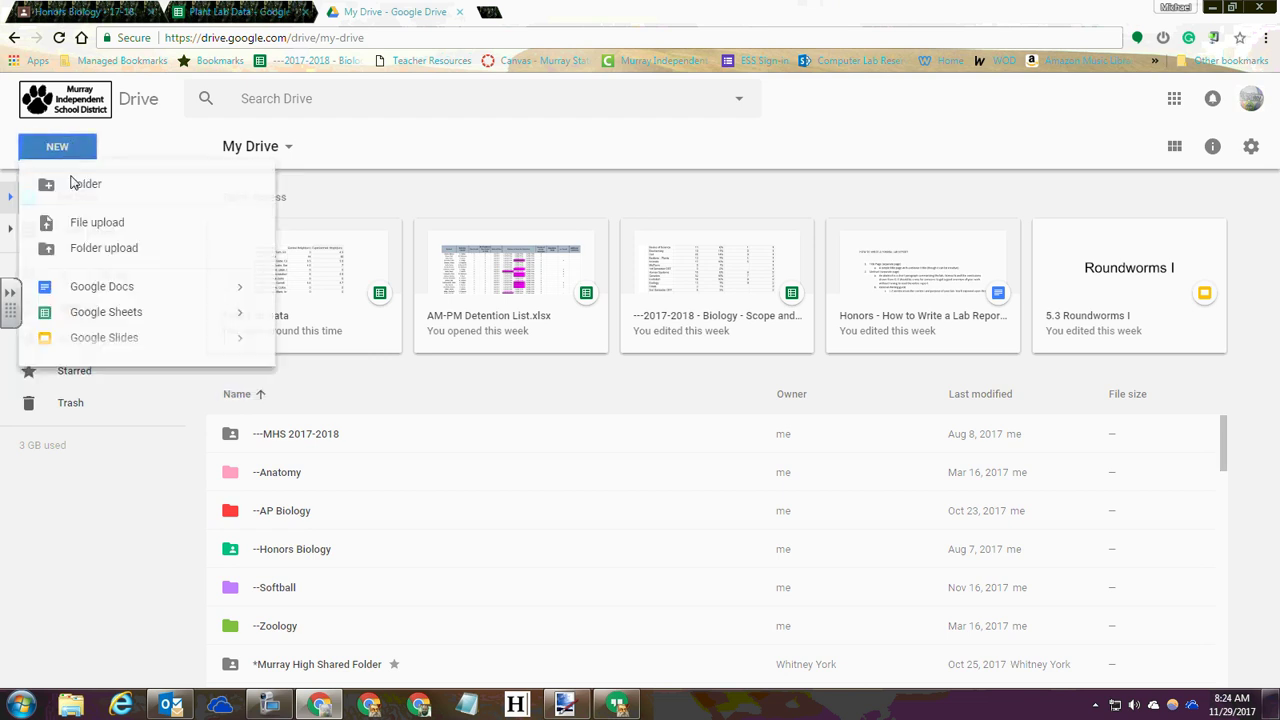
left_click(103, 315)
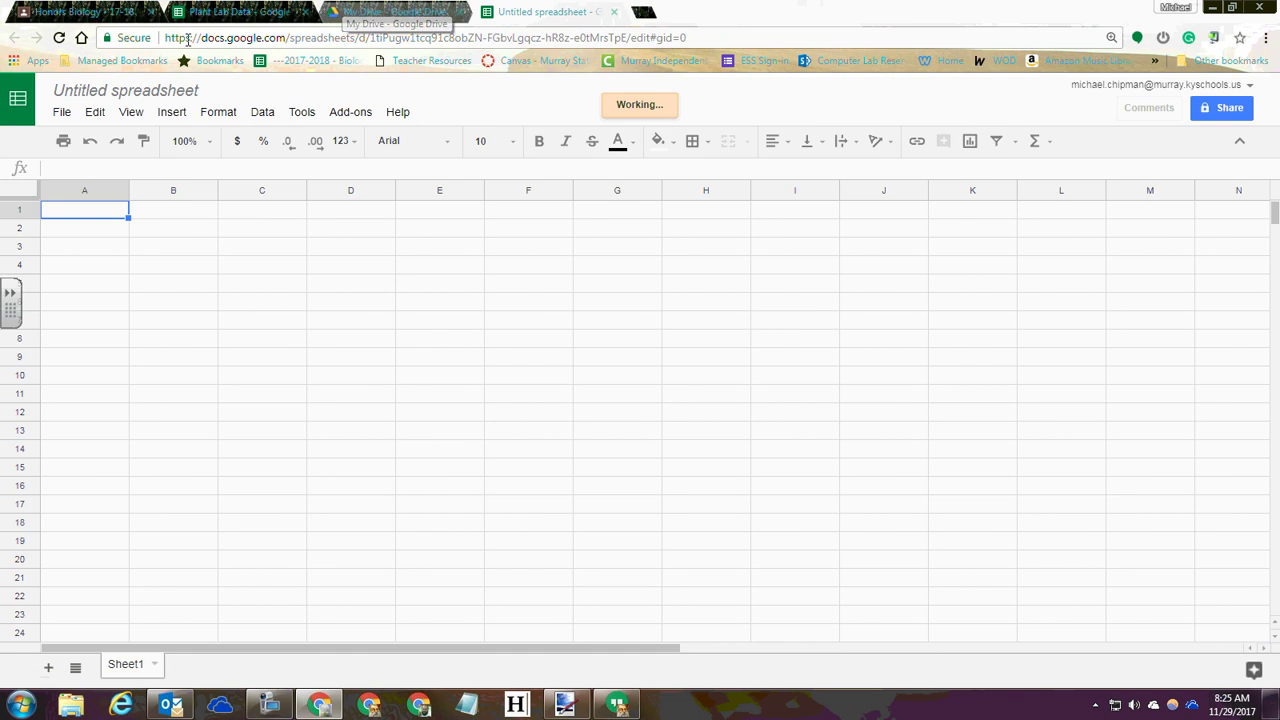
Copy the class average table in B18:D19 of the Tomato sheet into the untitled spreadsheet, starting at cell A1.
left_click(225, 12)
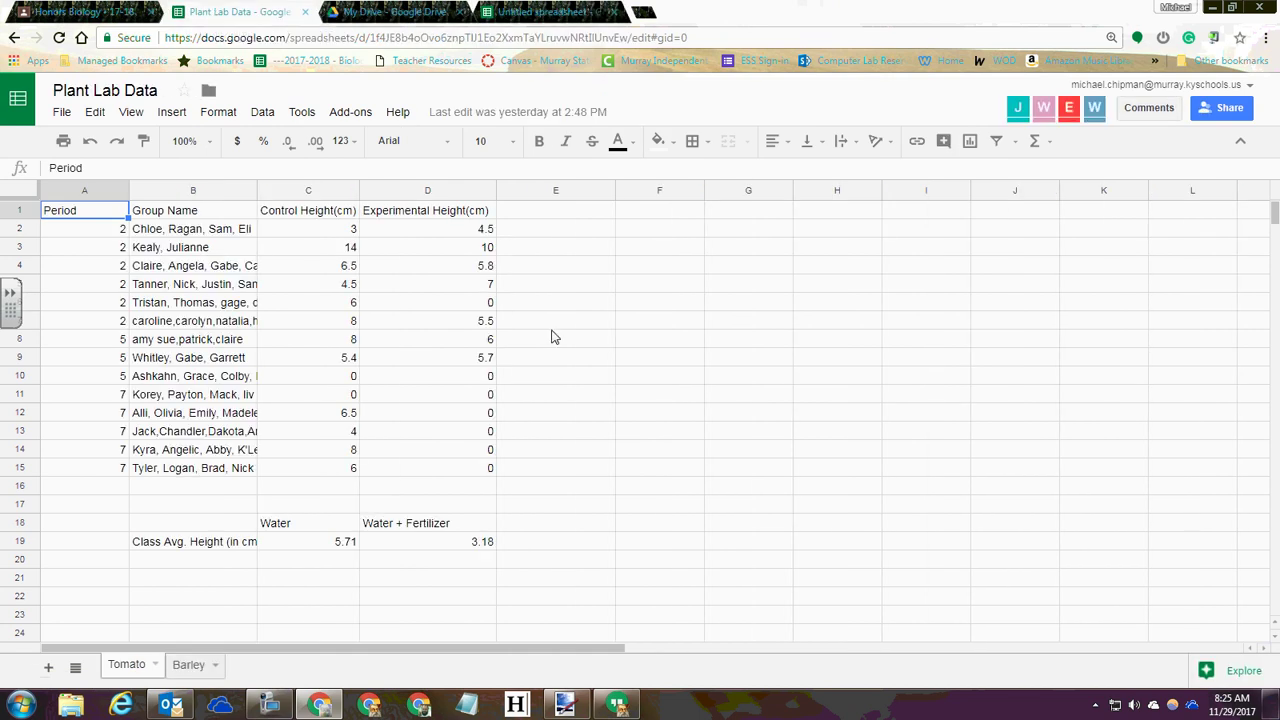
scroll(590, 350, "down", 2)
scroll(600, 370, "up", 2)
left_click_drag(183, 530, 458, 543)
key("ctrl+c")
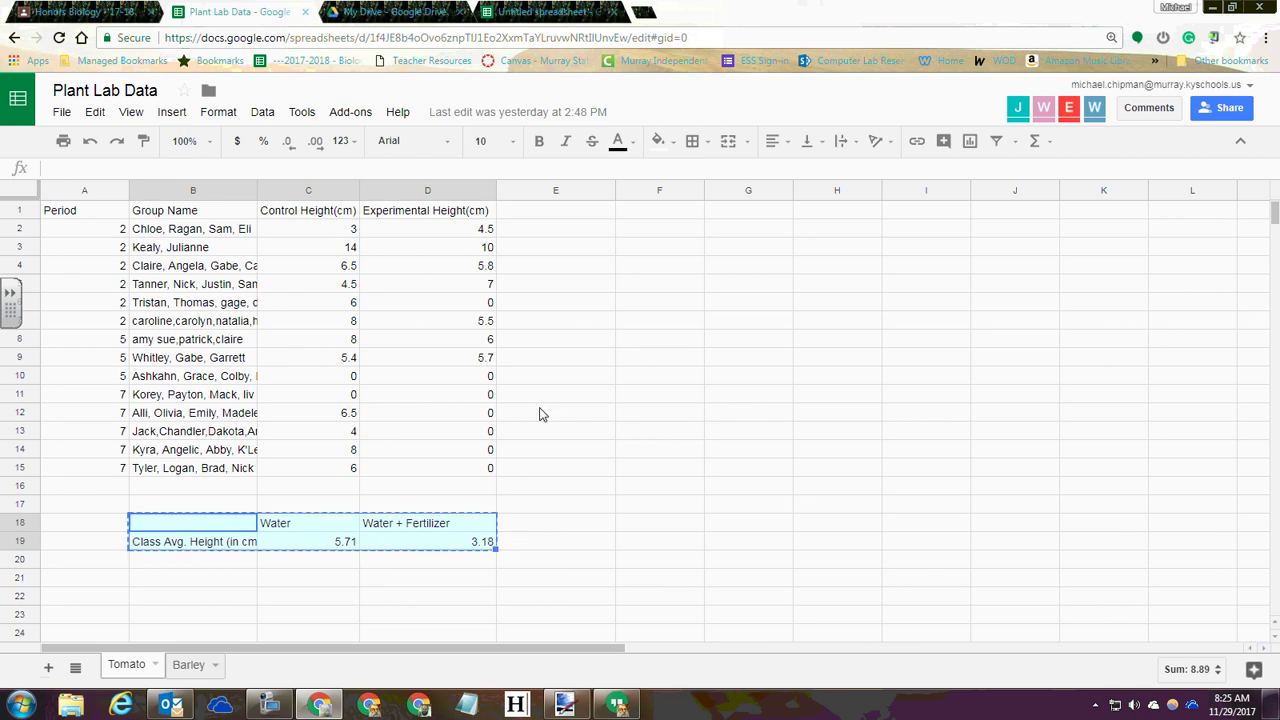
left_click(550, 15)
left_click(94, 216)
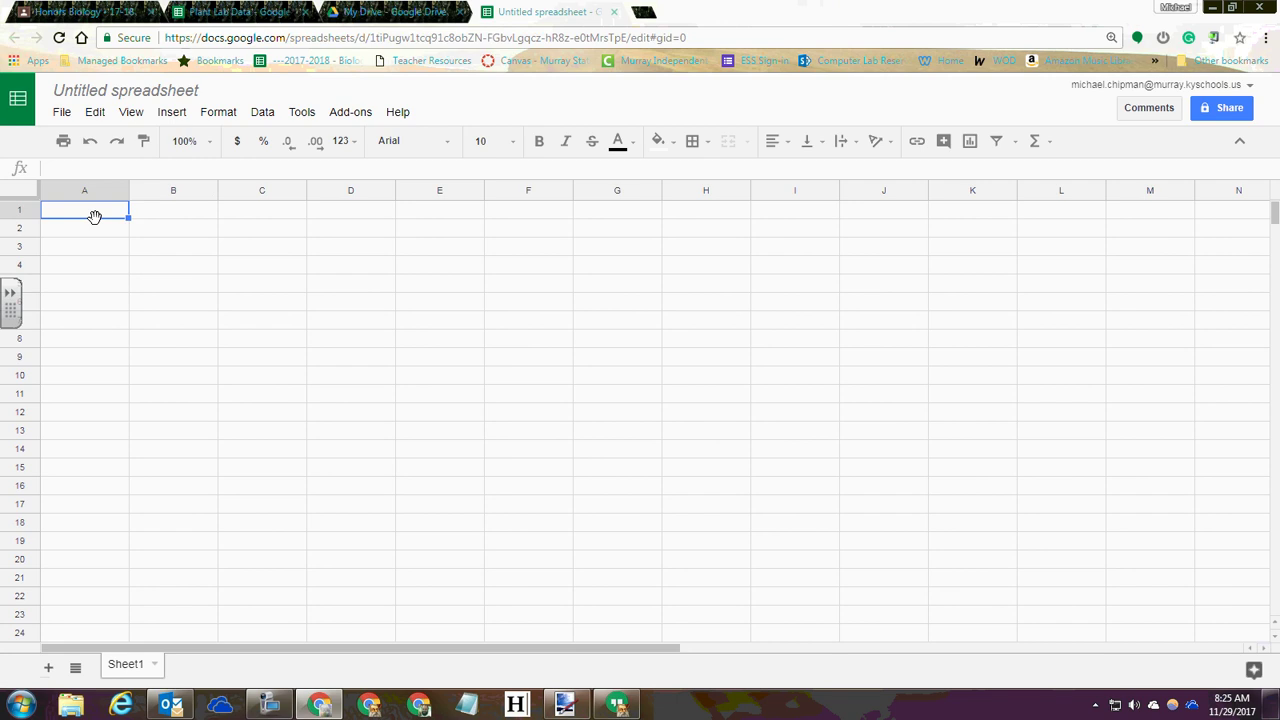
key("ctrl+v")
left_click(405, 338)
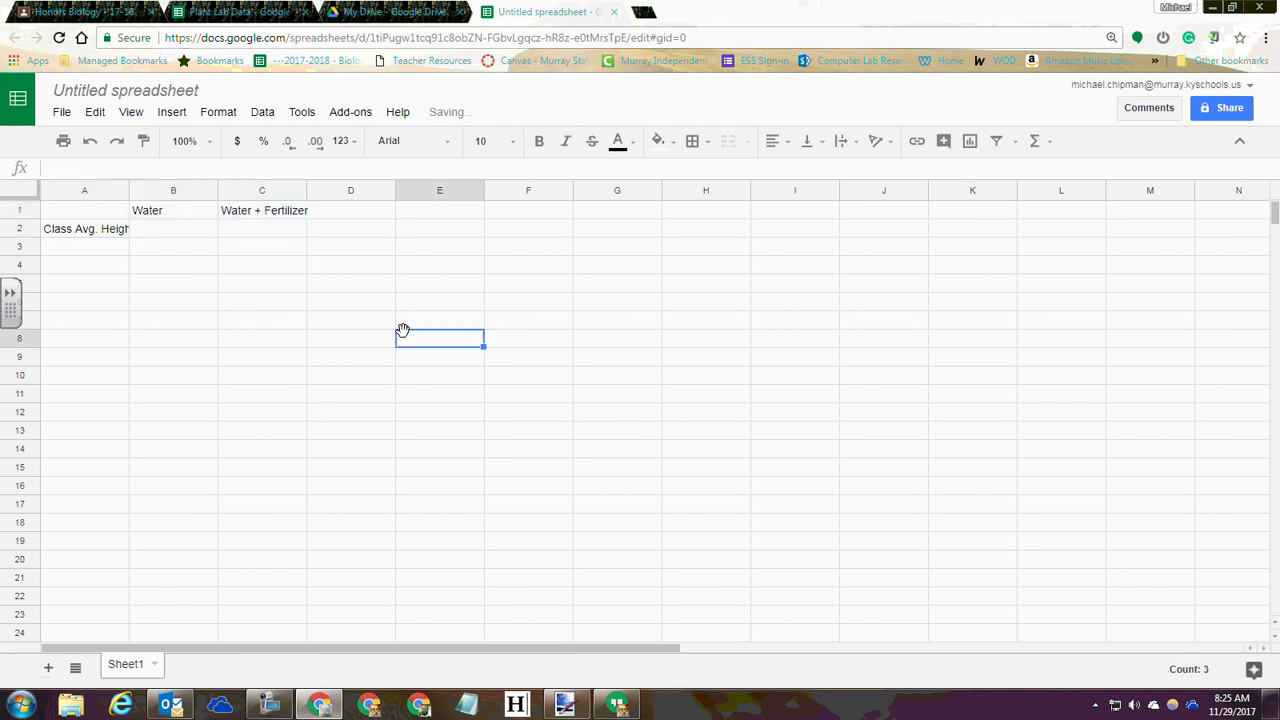
Clear the pasted average formulas under Water and Water + Fertilizer in row 2.
left_click(188, 230)
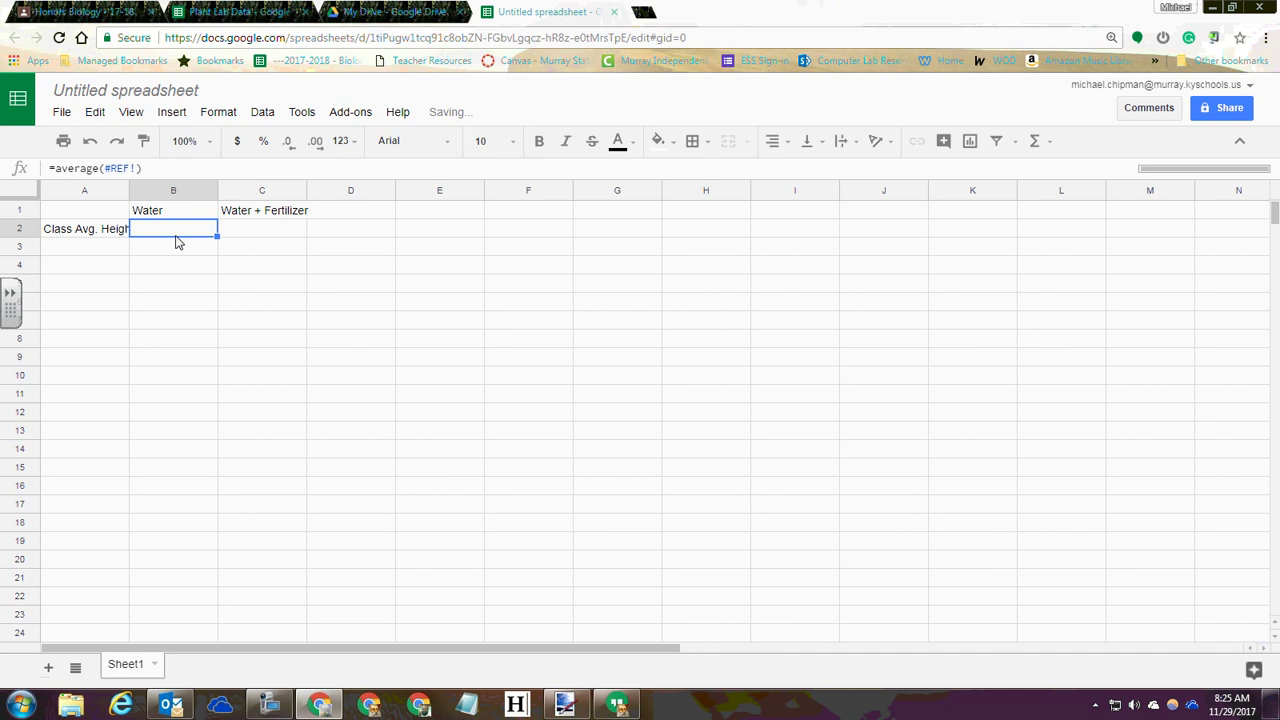
key("Delete")
key("Right")
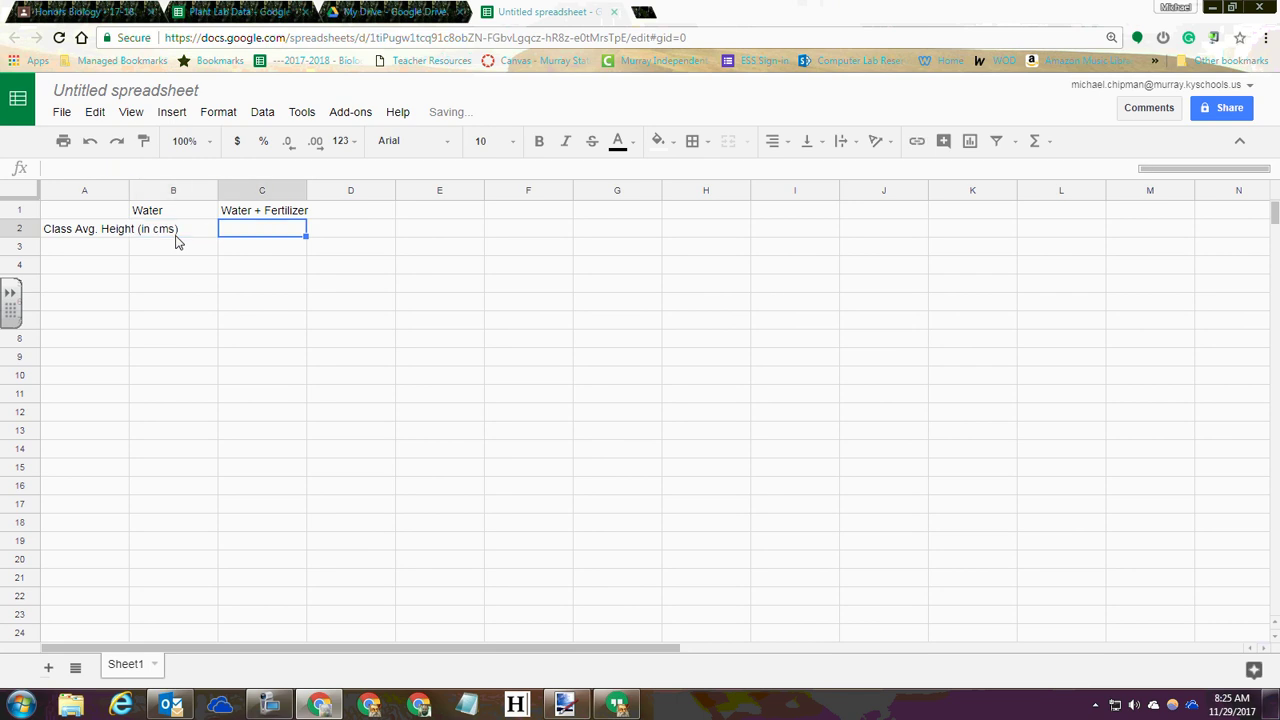
key("Right")
key("Left")
key("Left")
key("Left")
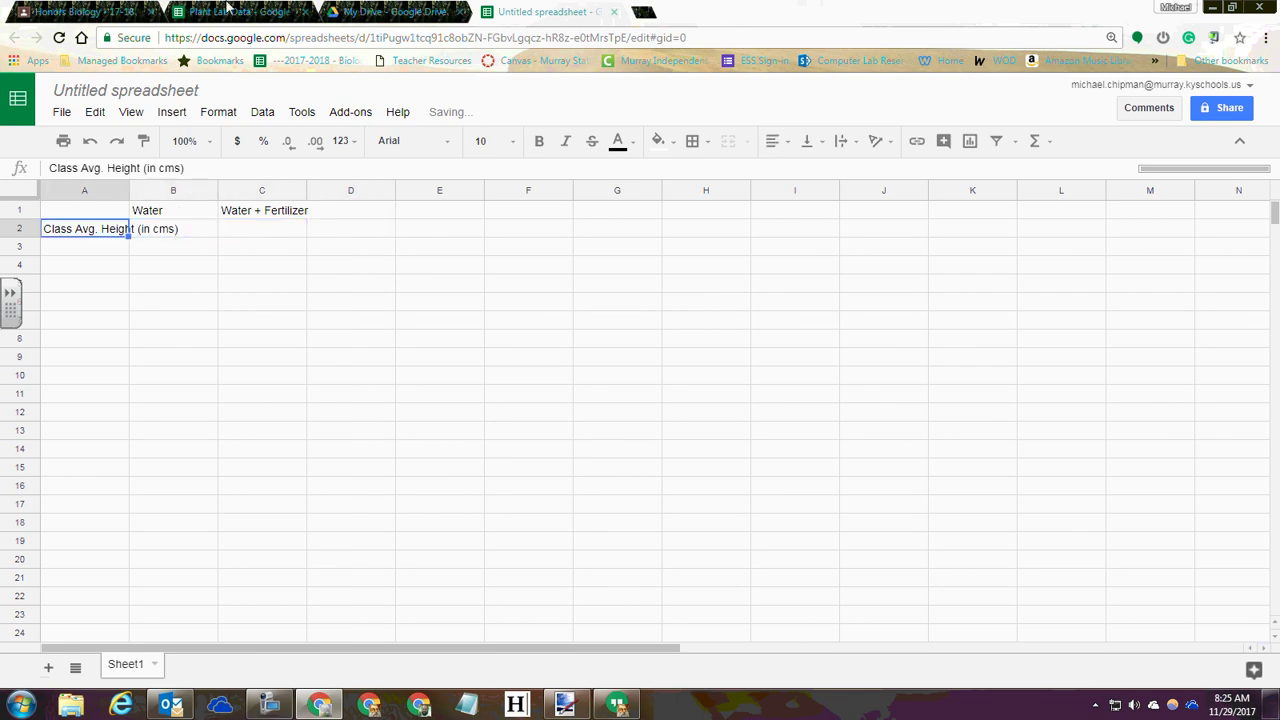
Enter the Tomato sheet's averages in row 2: 5.71 for Water and 3.18 for Water + Fertilizer.
left_click(272, 10)
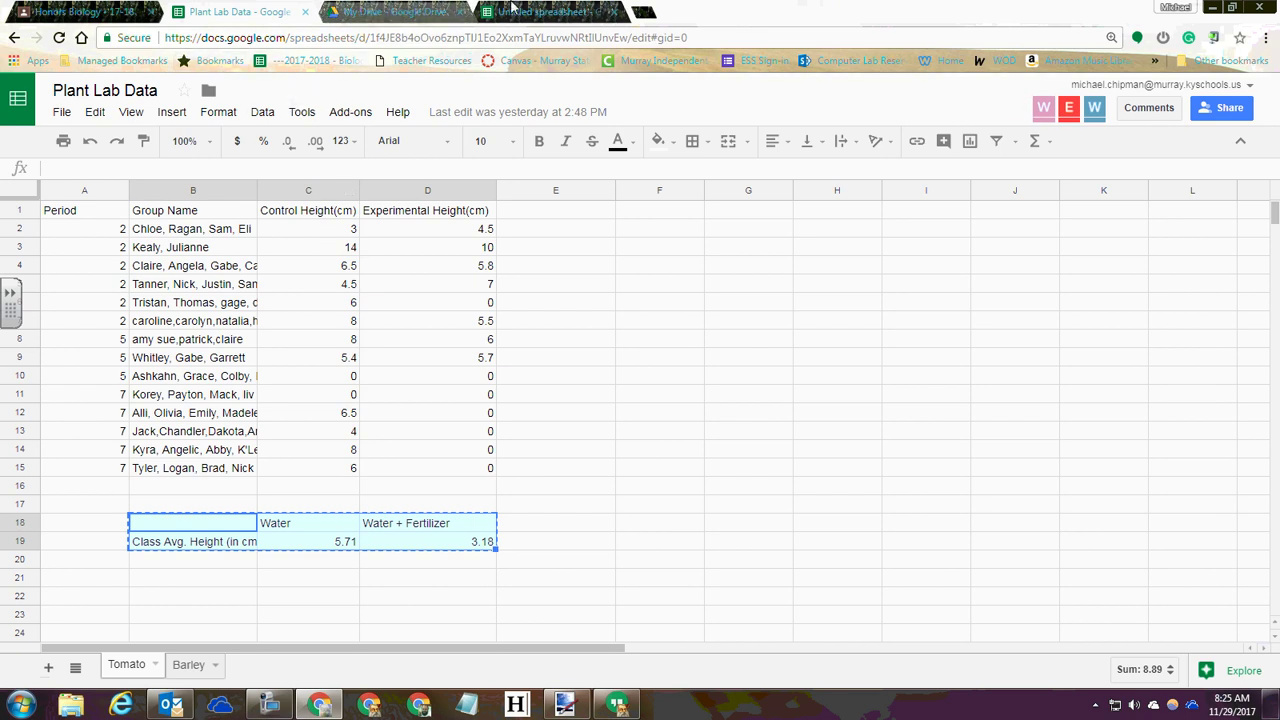
left_click(545, 11)
left_click(195, 232)
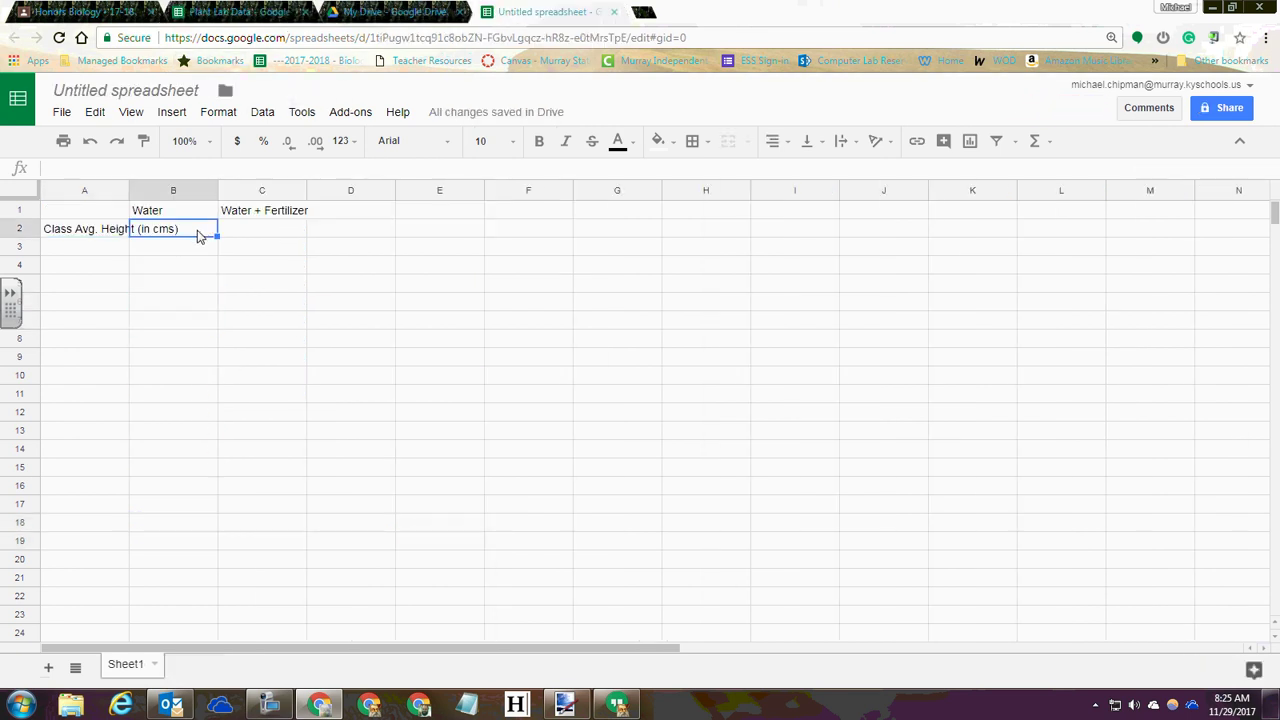
type("5.71")
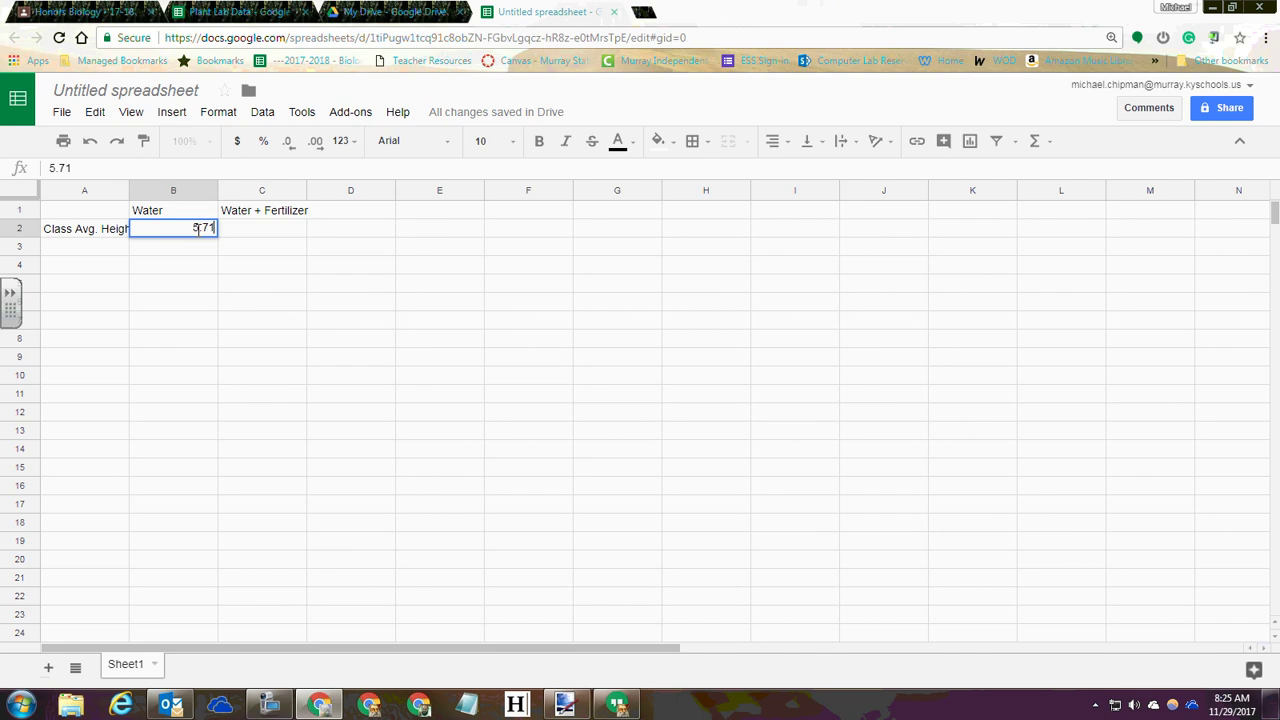
key("Tab")
type("3.1")
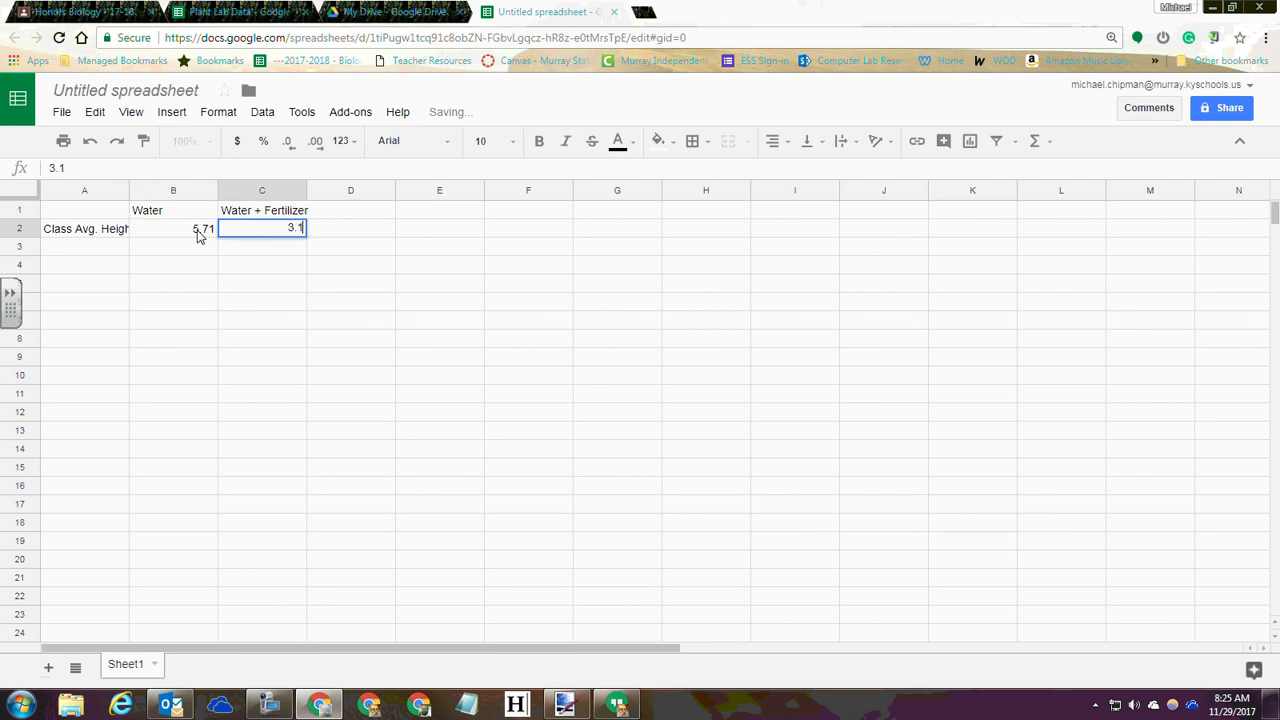
type("78")
key("BackSpace")
key("BackSpace")
type("8")
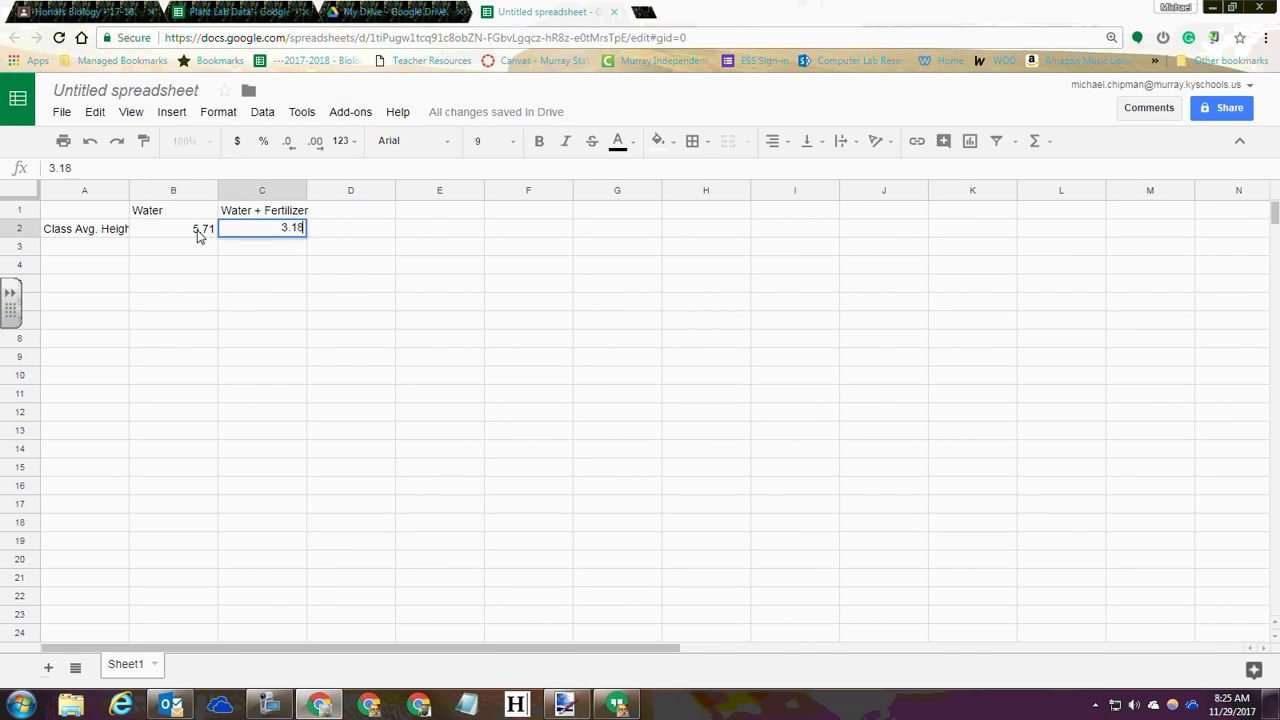
key("Return")
Check the Barley sheet's averages and enter 22.71 for Water and 16.33 for Water + Fertilizer in row 3.
left_click(395, 12)
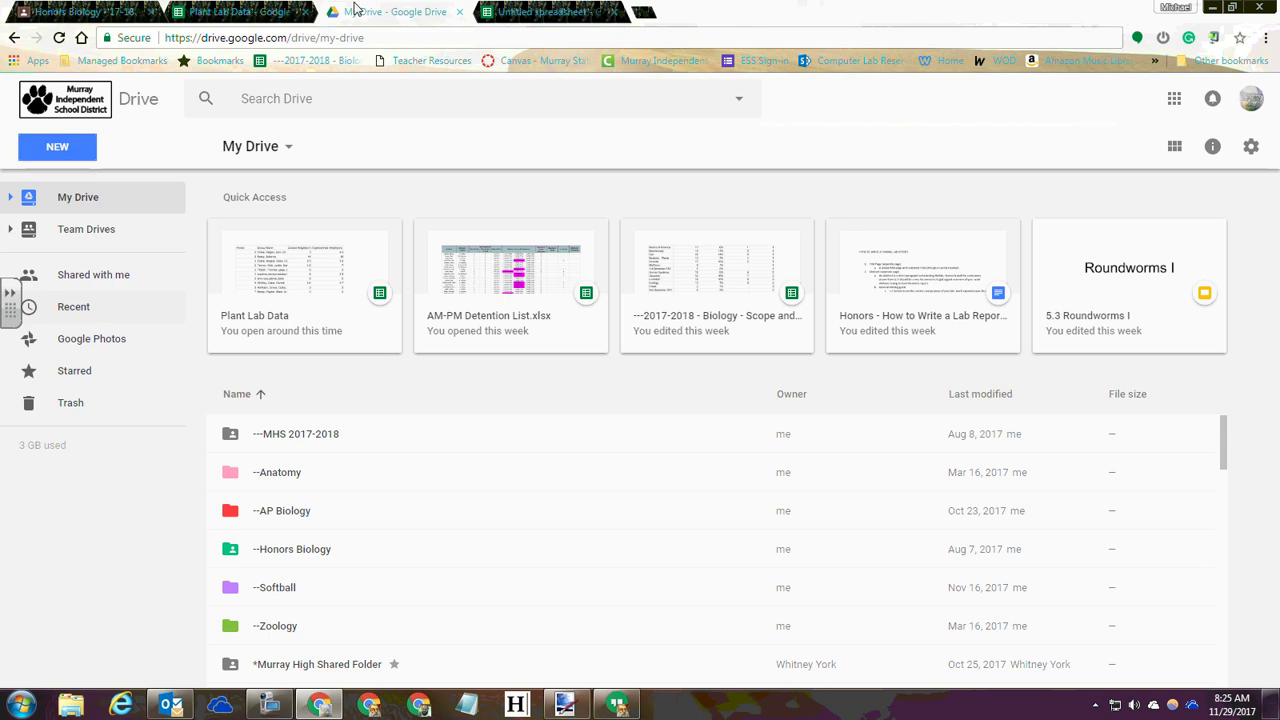
left_click(240, 12)
left_click(249, 594)
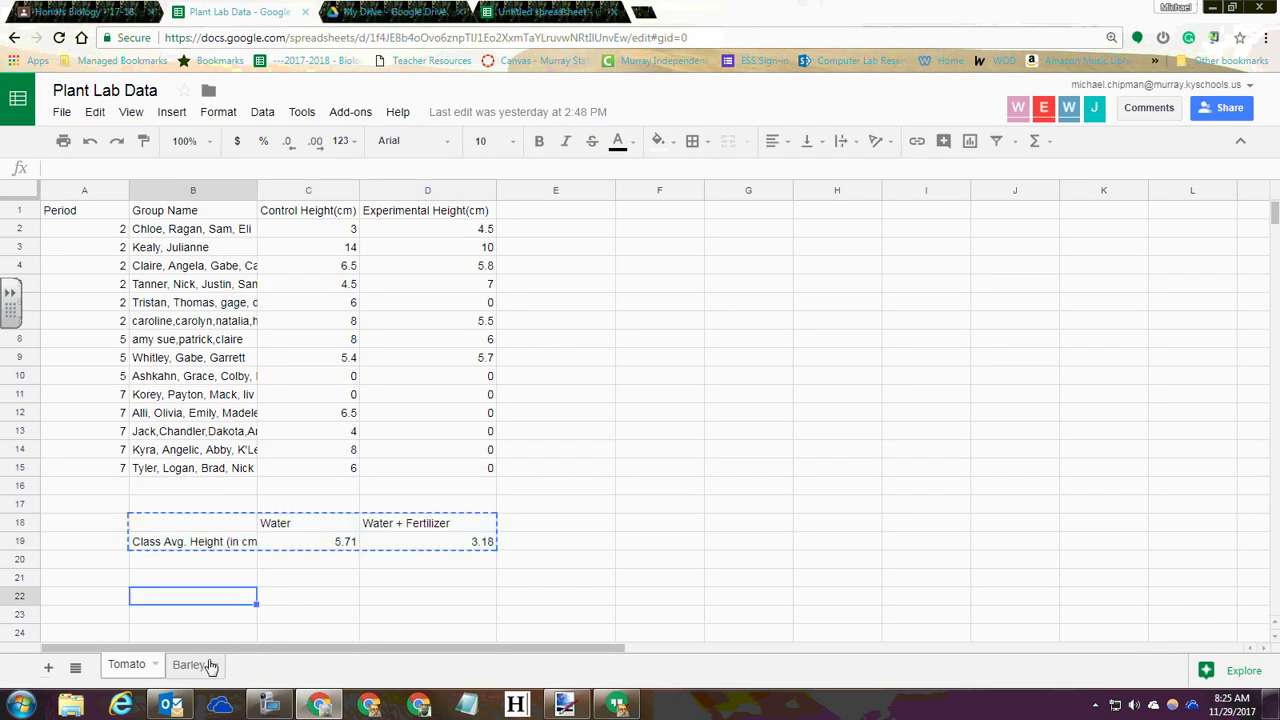
left_click(182, 670)
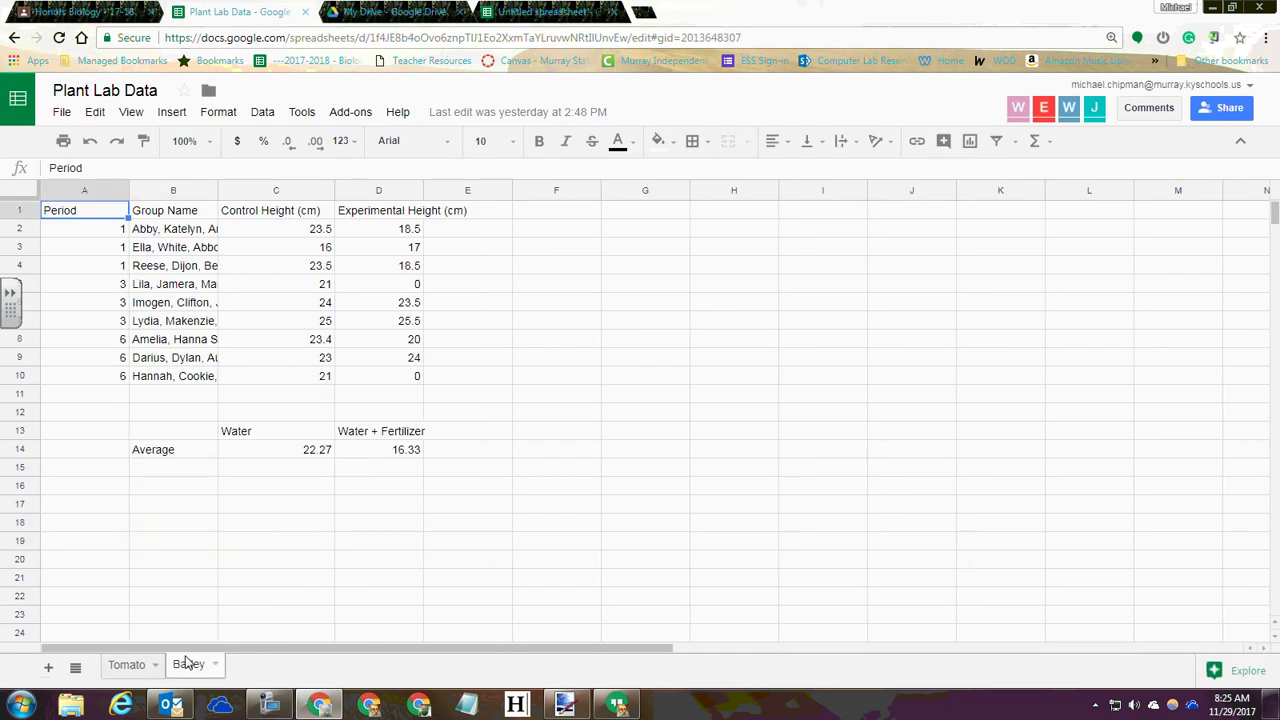
left_click(540, 12)
left_click(192, 253)
type("22.71")
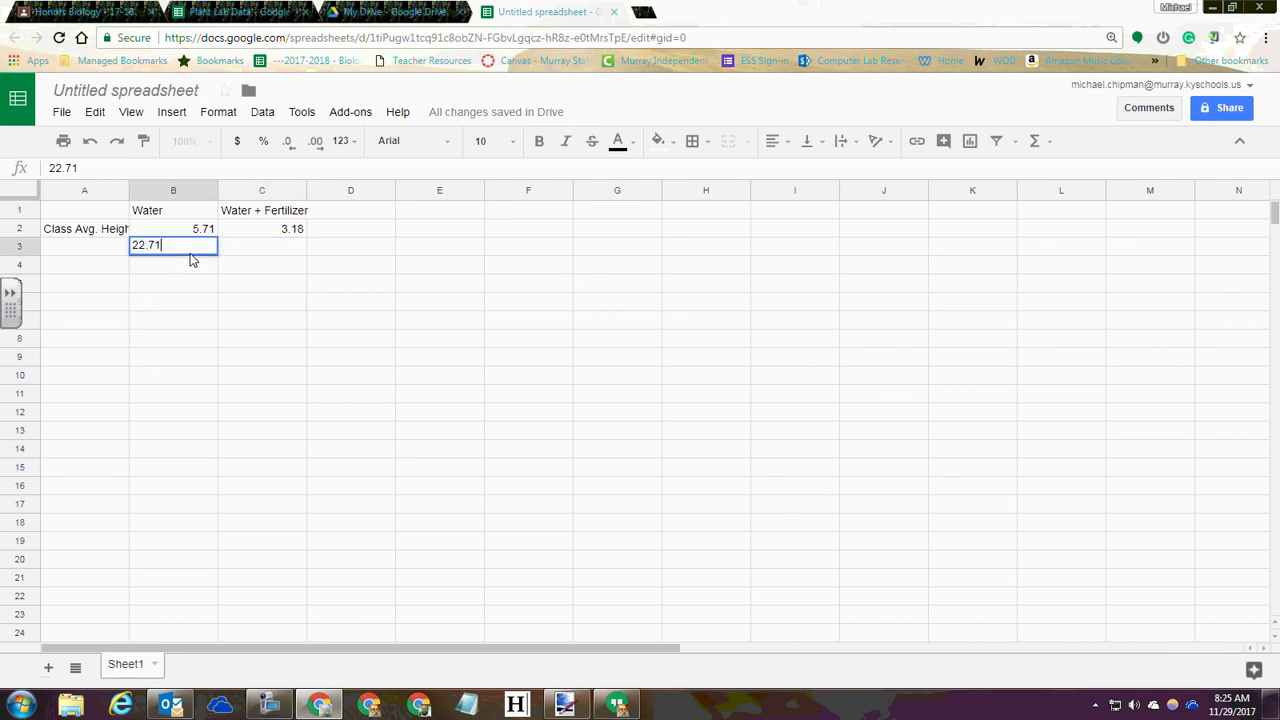
key("Tab")
type("1")
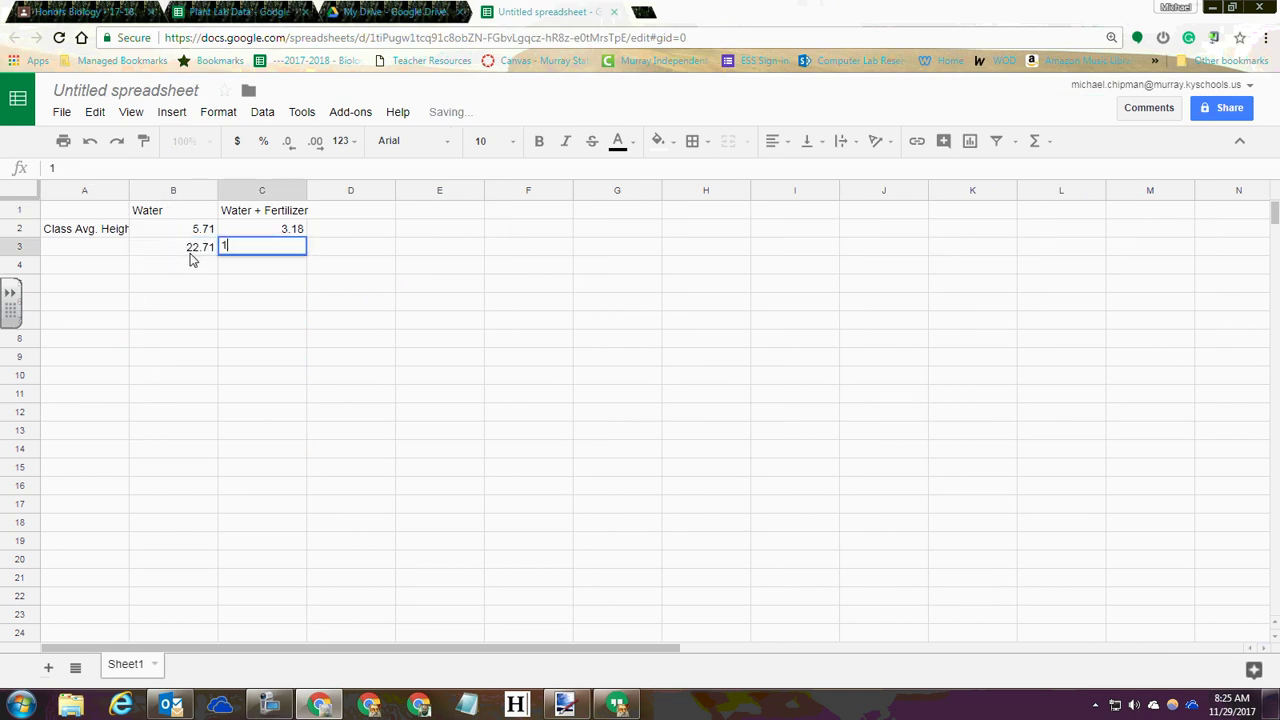
type("6.33")
key("Left")
Label rows 2 and 3 in column A with each teacher's surname, followed by "Avg." and "Avg" respectively.
key("Left")
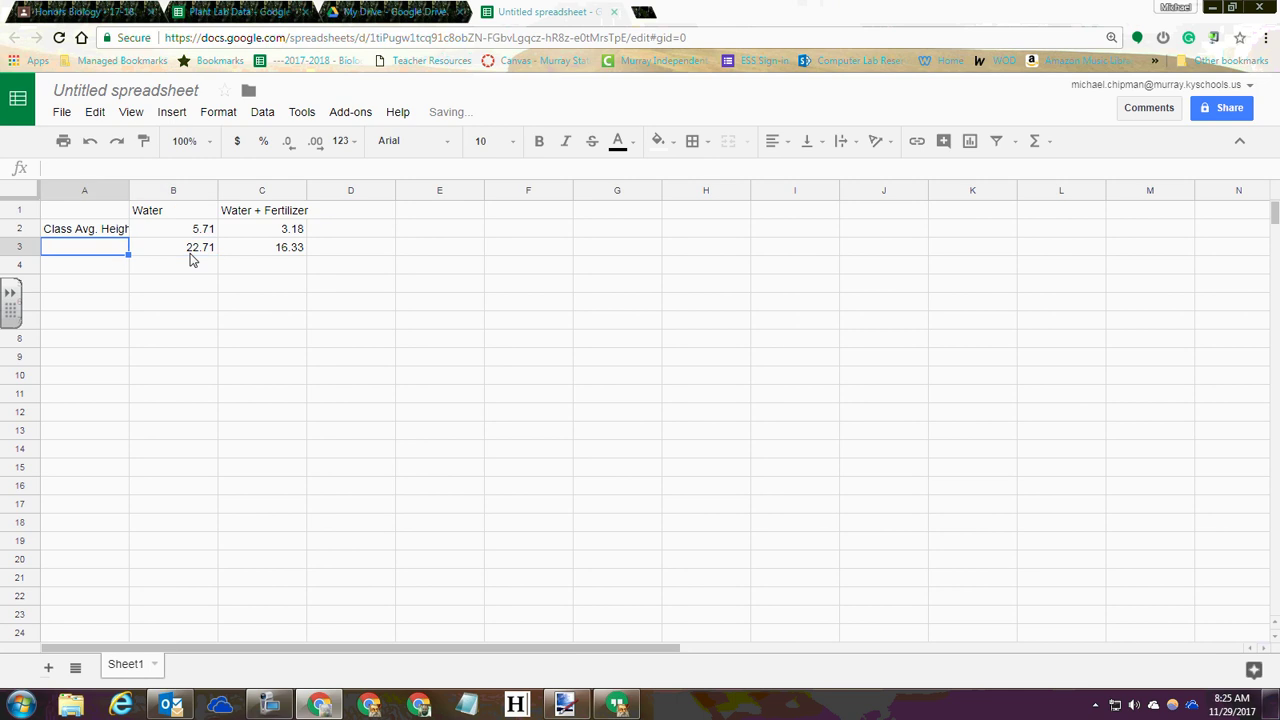
key("Up")
type("Ch")
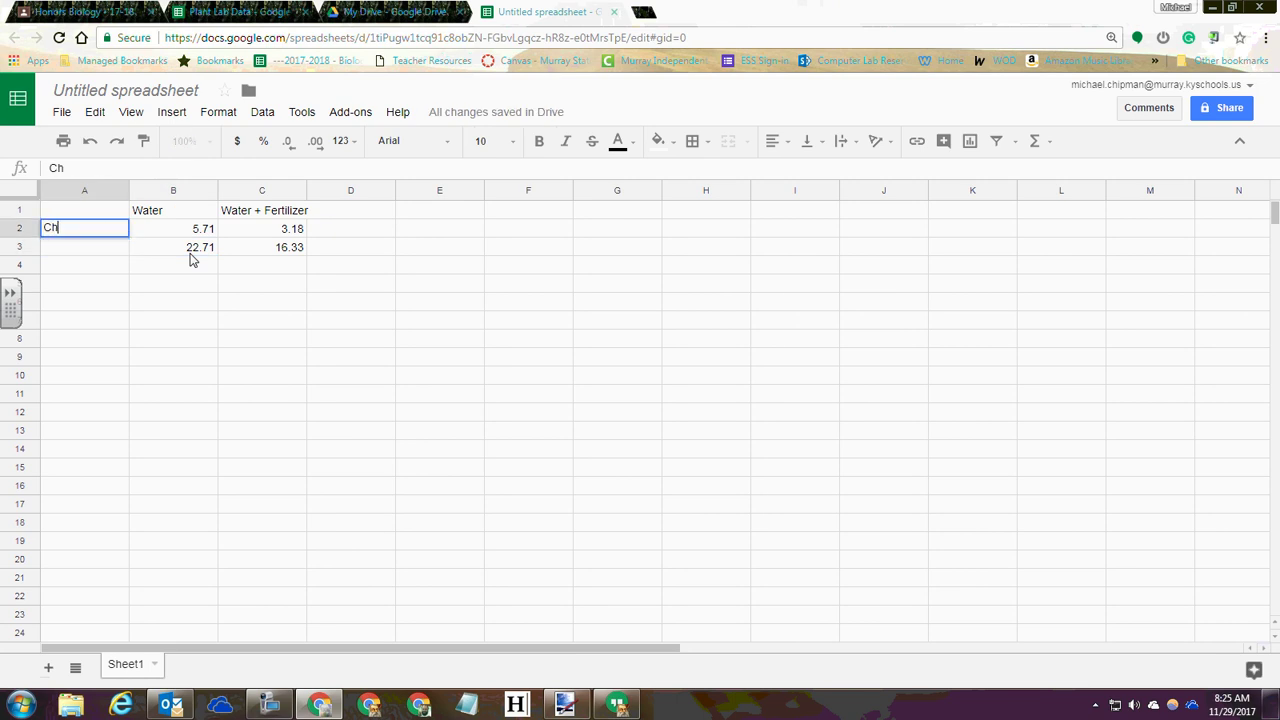
type("ipman Avg.")
key("Return")
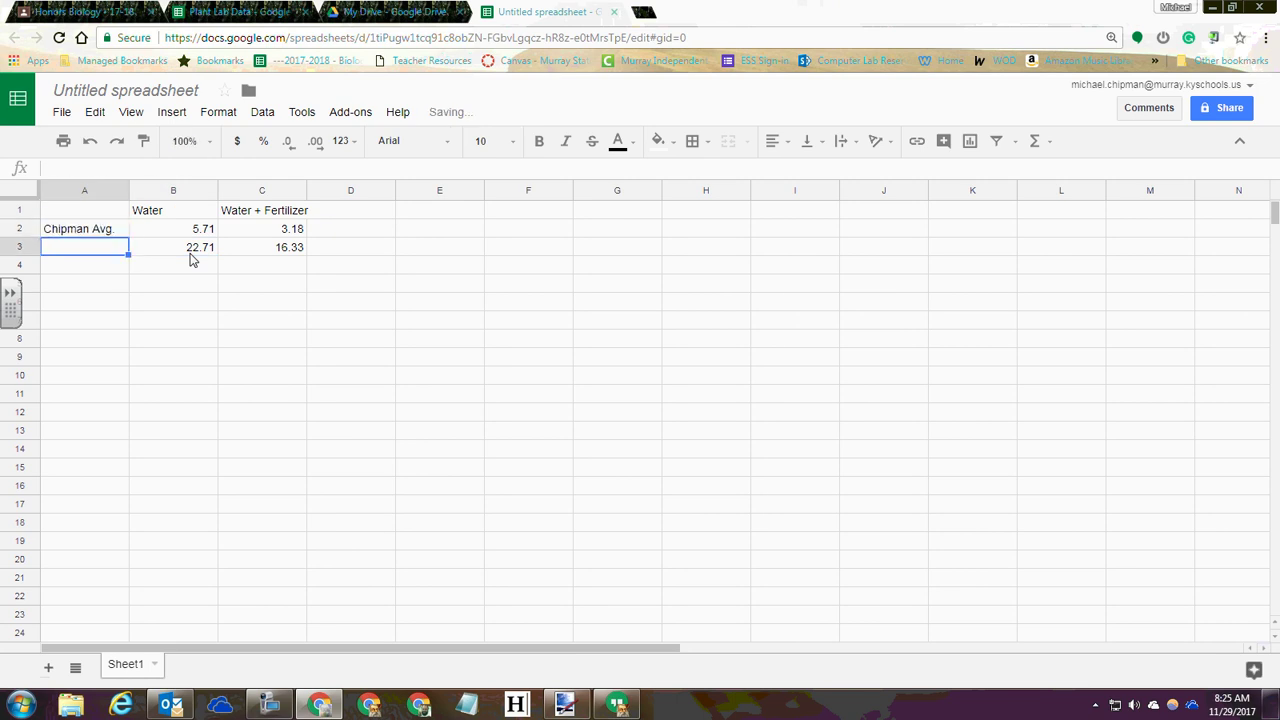
type("Morris Av")
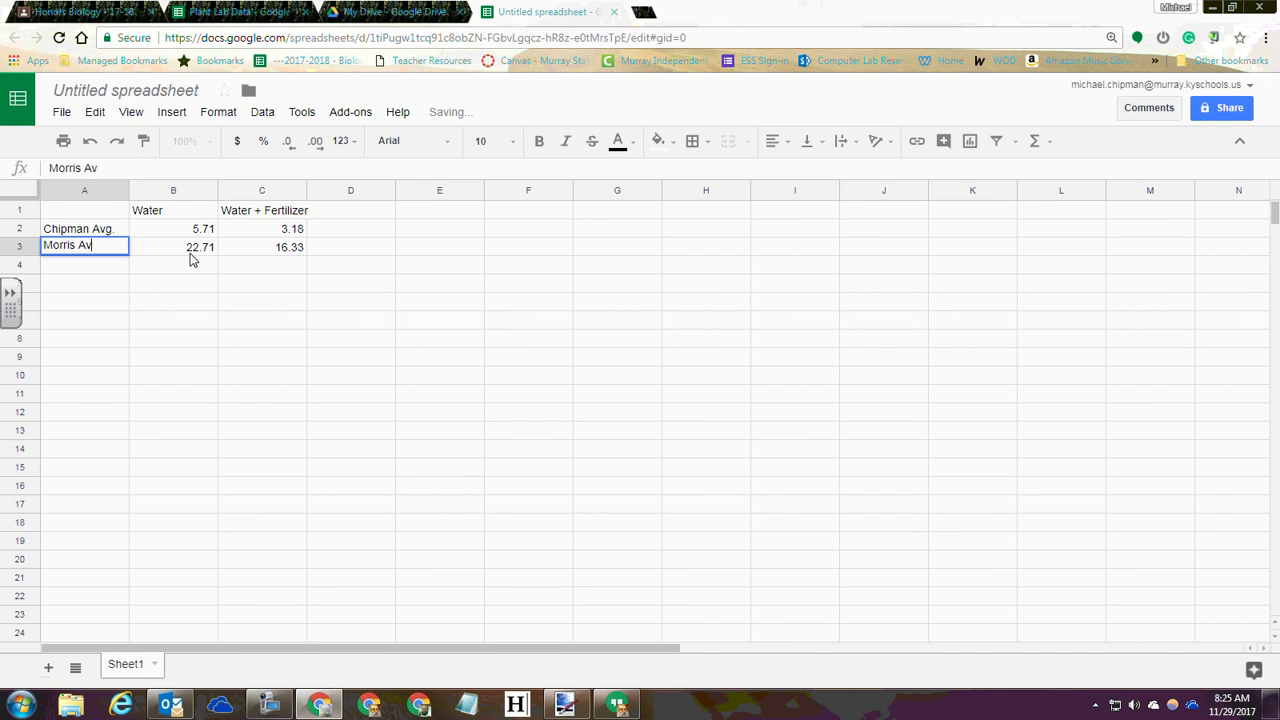
type("g")
key("Return")
key("Up")
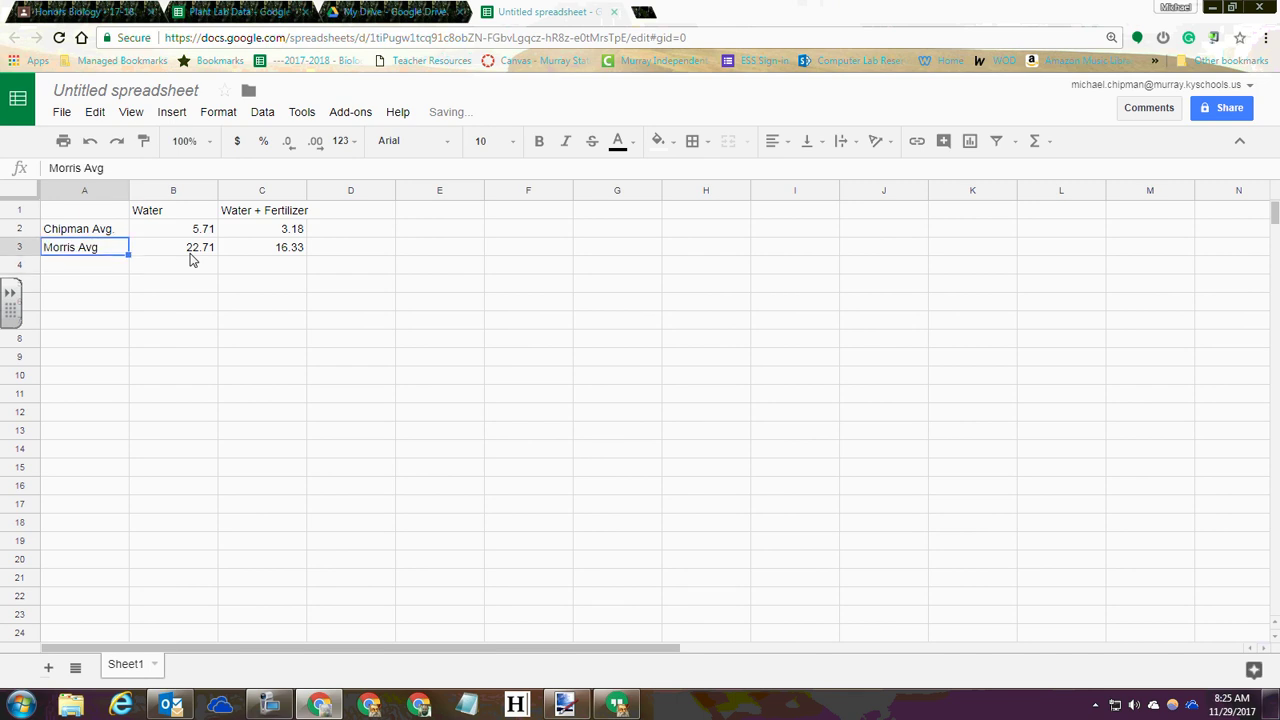
Add a period after "Avg" in the second teacher's row label in A3.
left_click(271, 168)
type(".")
key("Return")
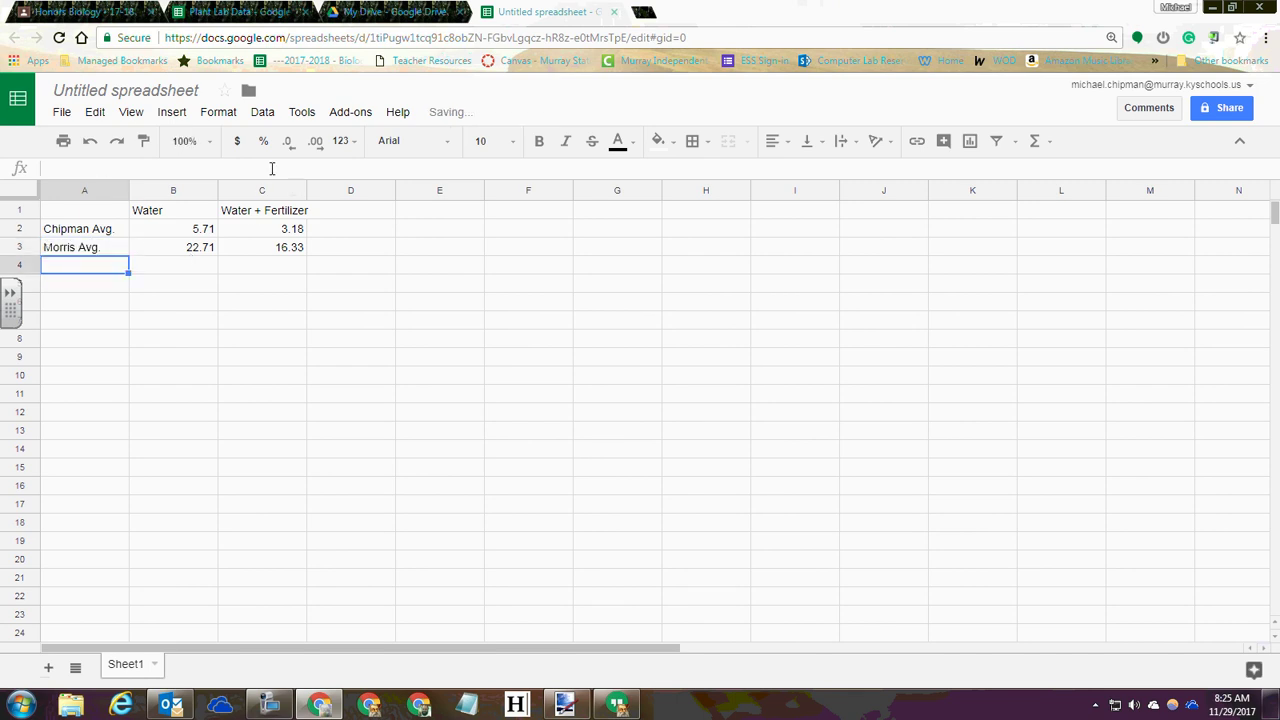
Add a My Group row in row 4 with 8.5 for Water and 6.5 for Water + Fertilizer.
type("M")
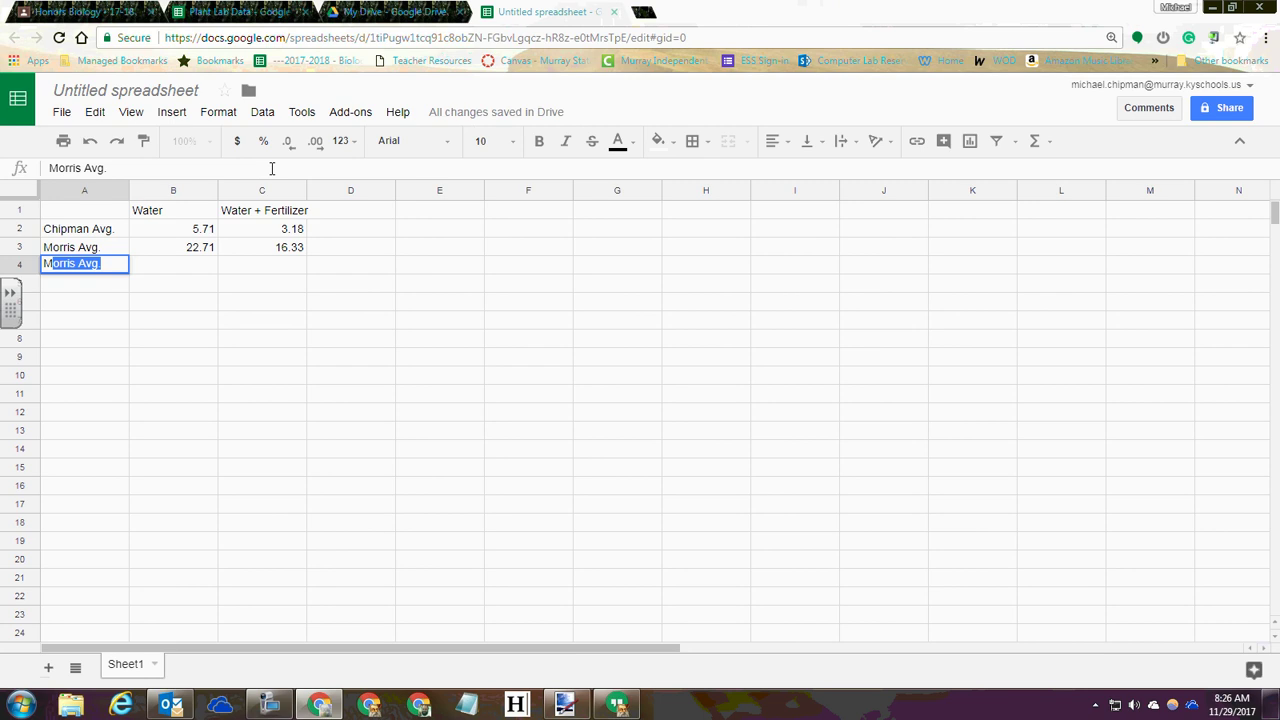
type("y Group")
key("Tab")
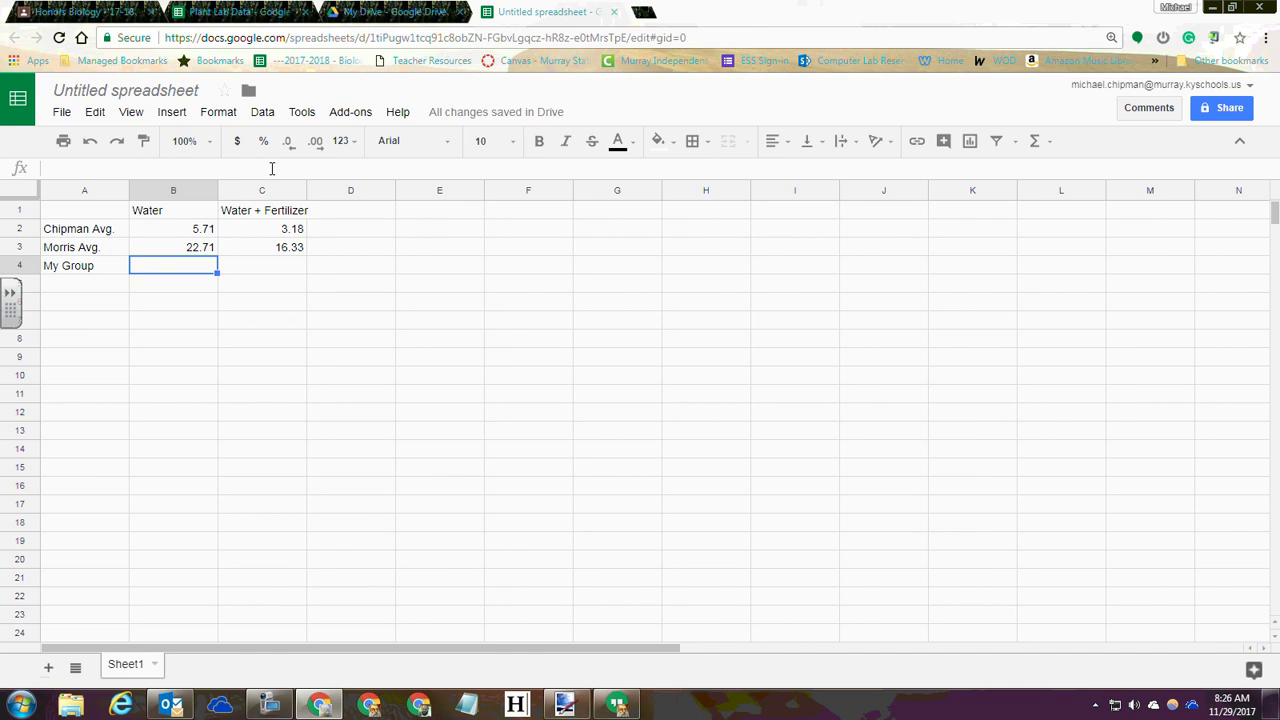
type("8.5")
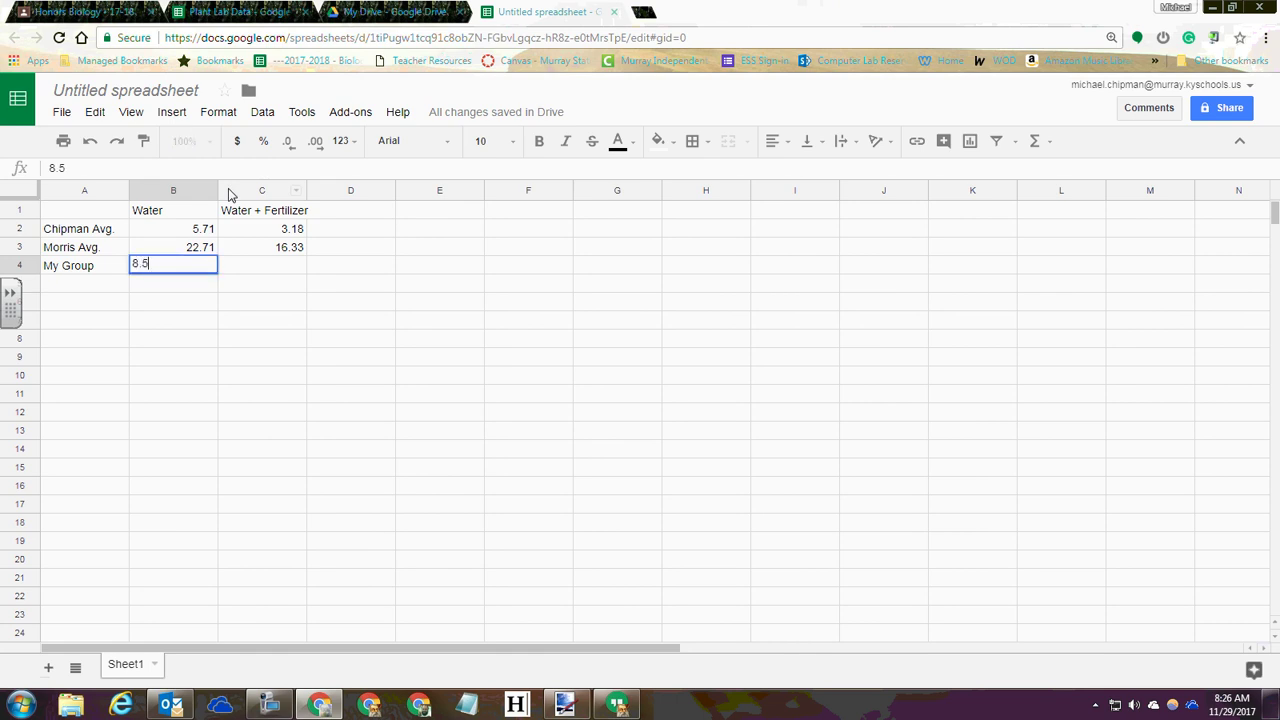
key("Tab")
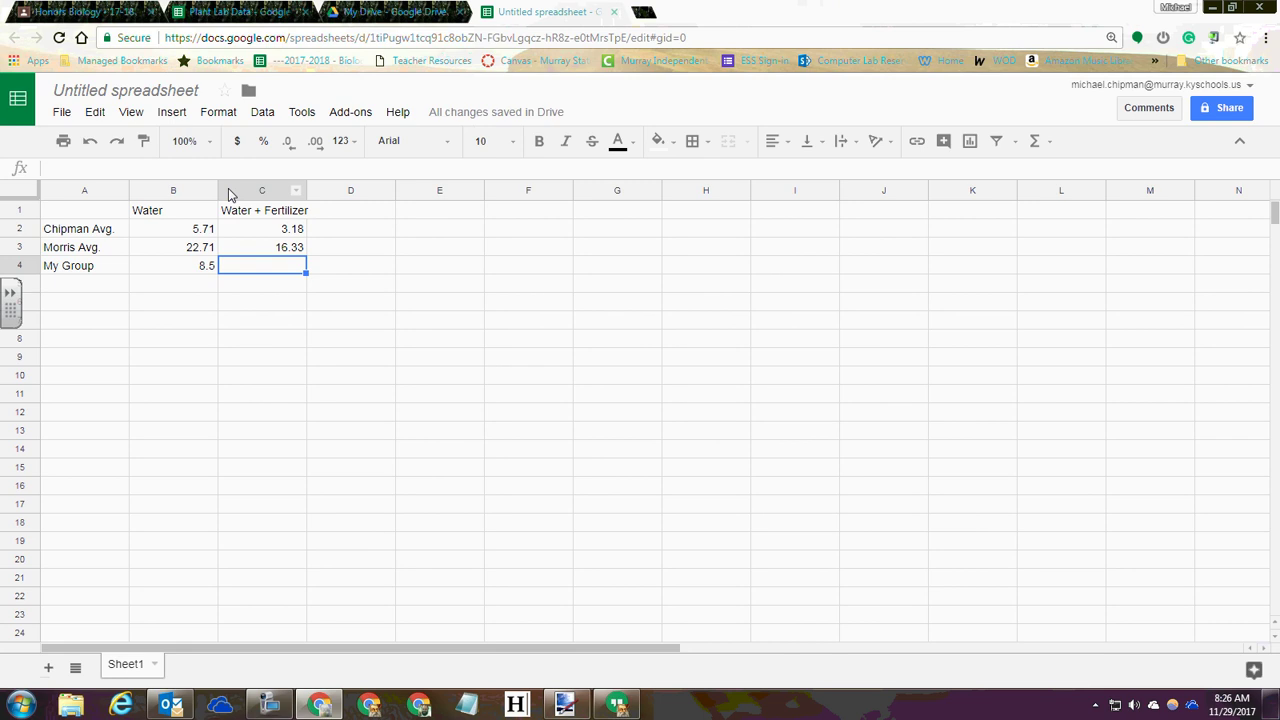
type("6.5")
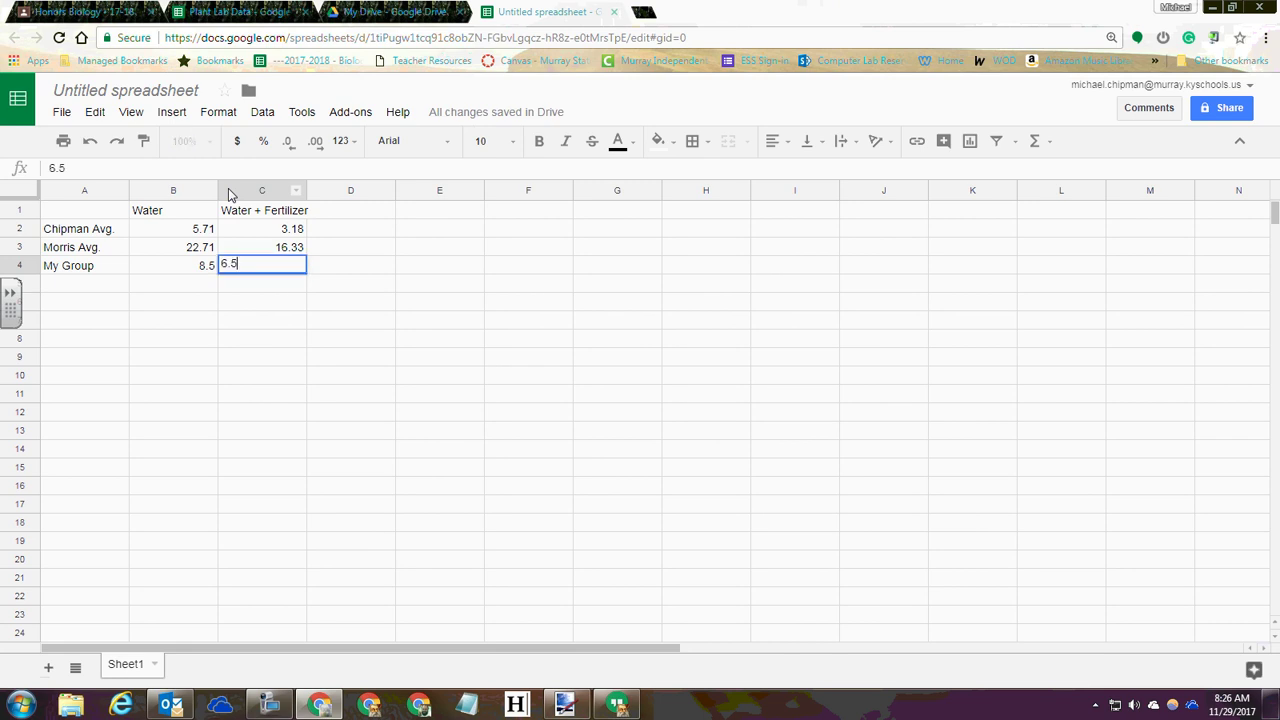
key("Return")
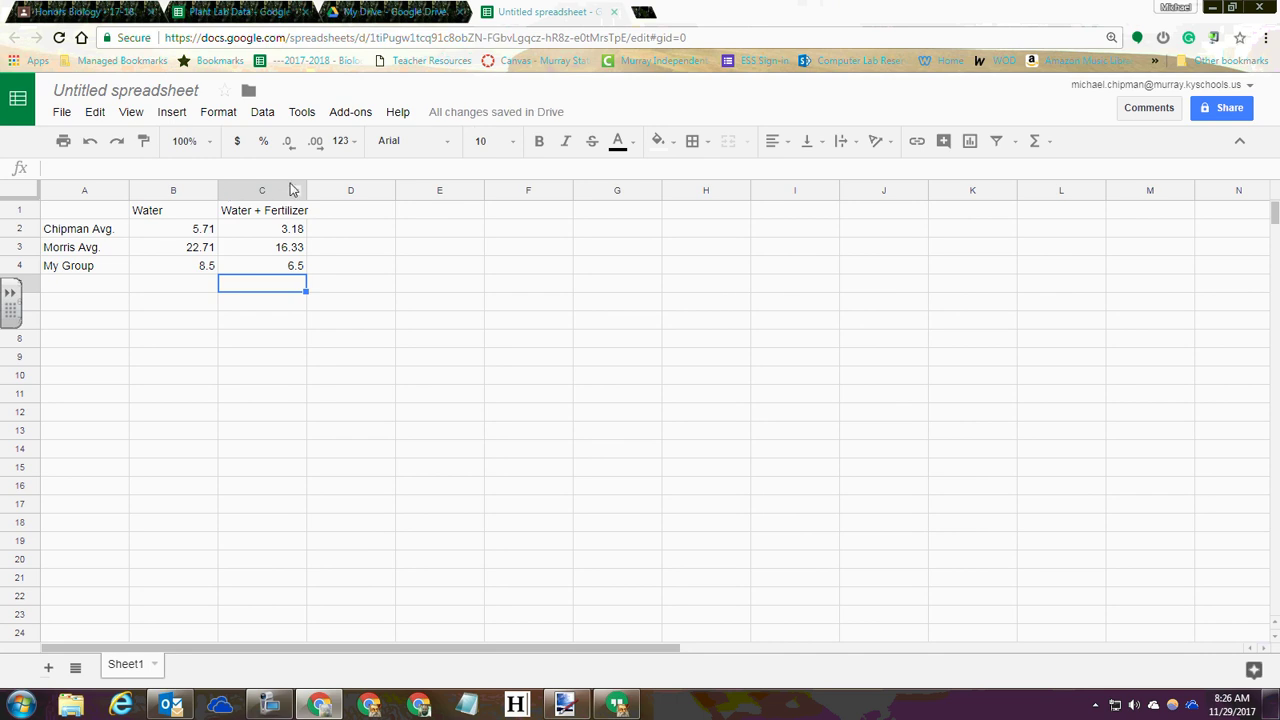
Create a new Google Docs document from Drive and name it Lab Report.
left_click(391, 16)
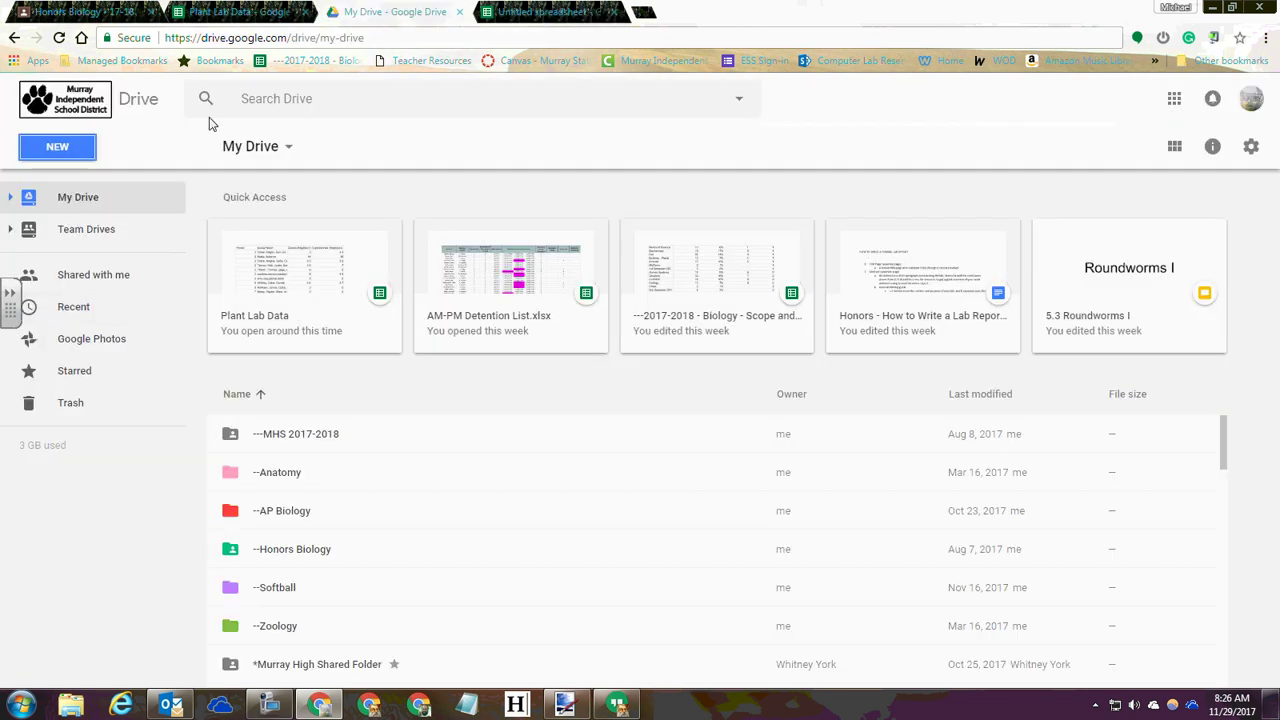
left_click(74, 158)
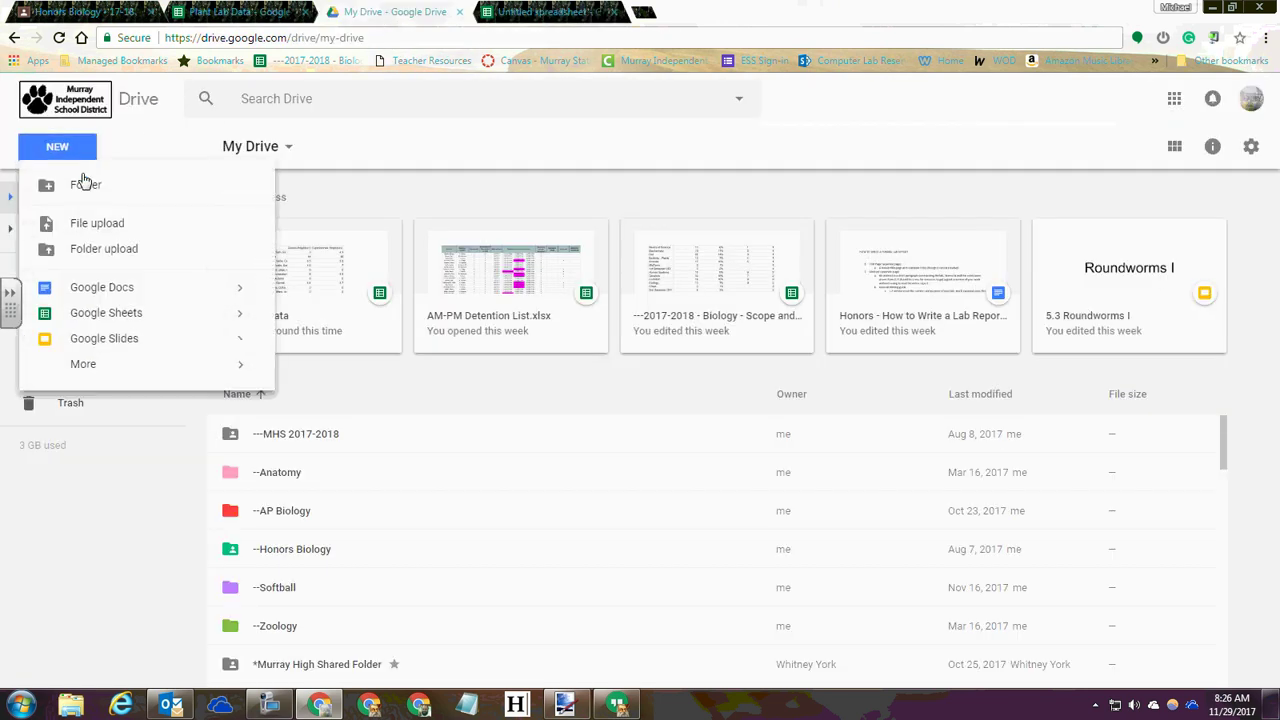
left_click(88, 286)
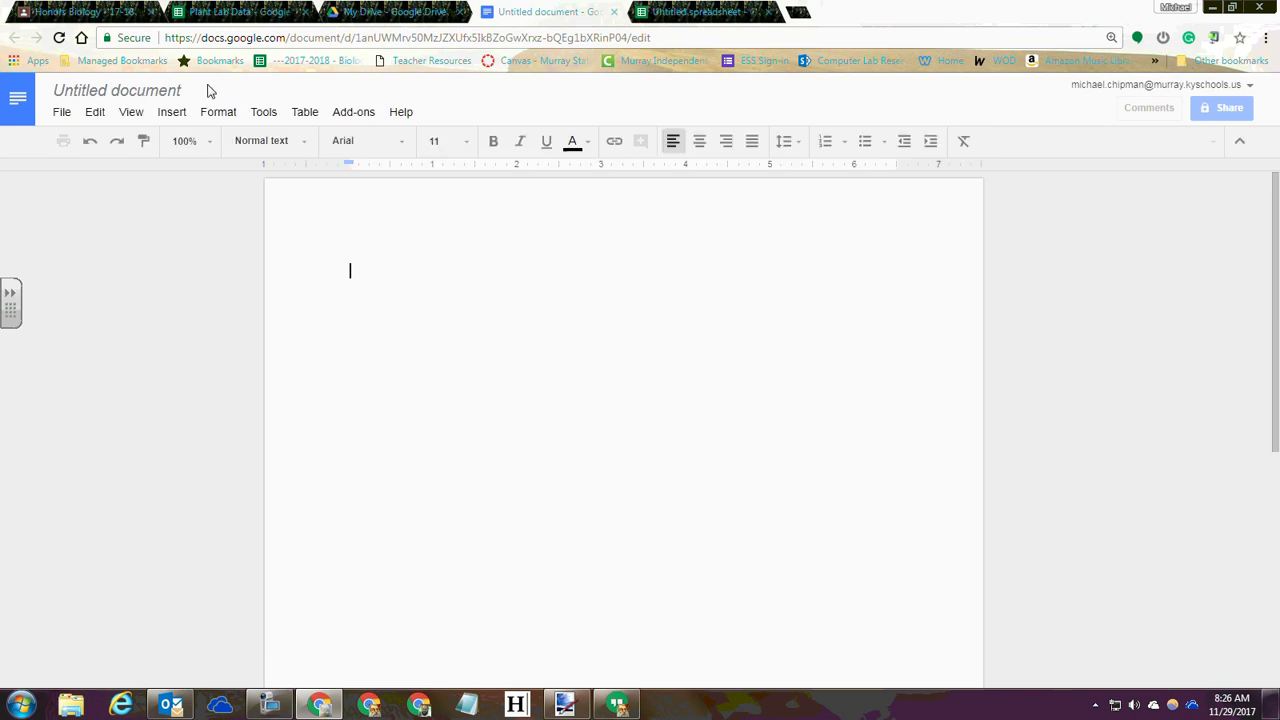
left_click(148, 90)
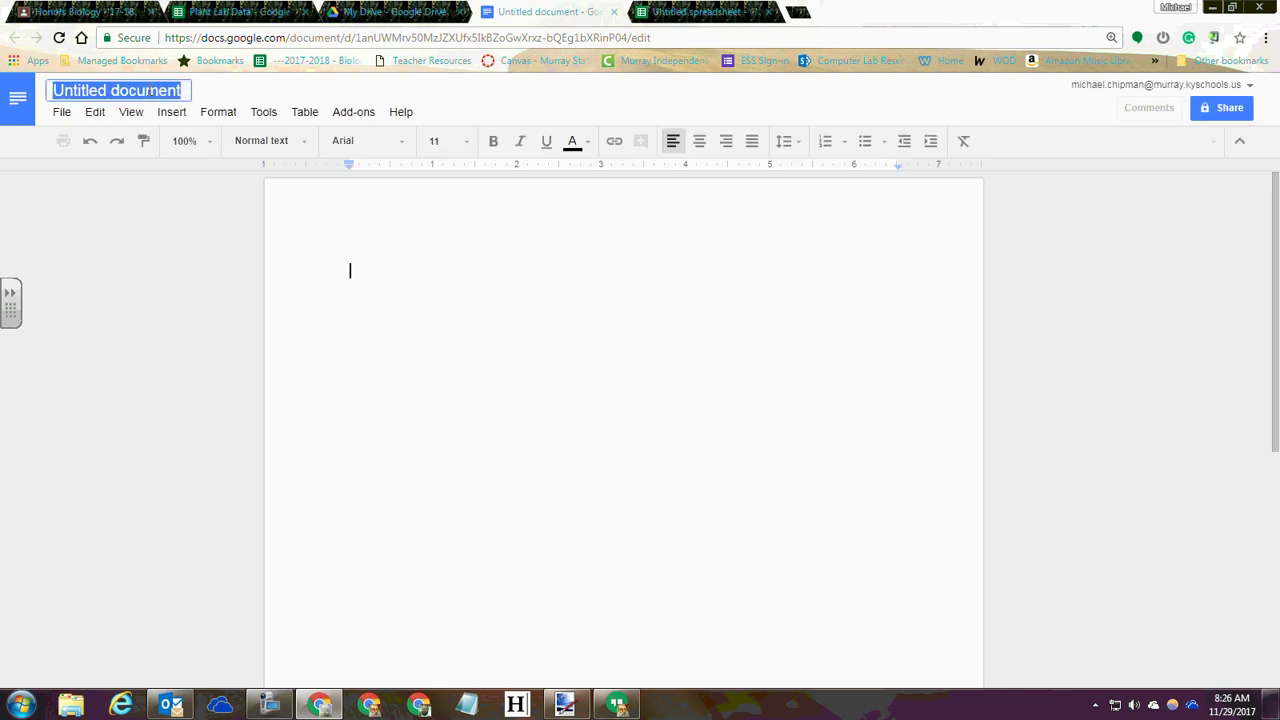
type("Lab ")
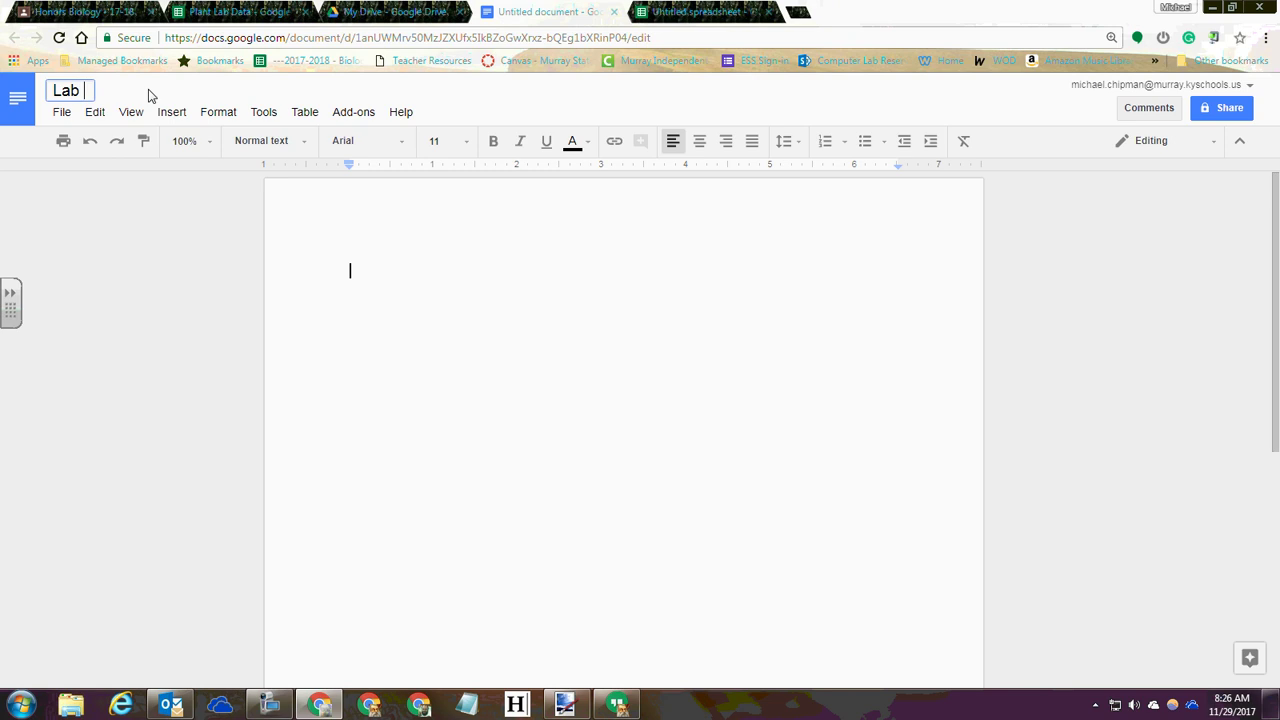
type("Report")
left_click(337, 326)
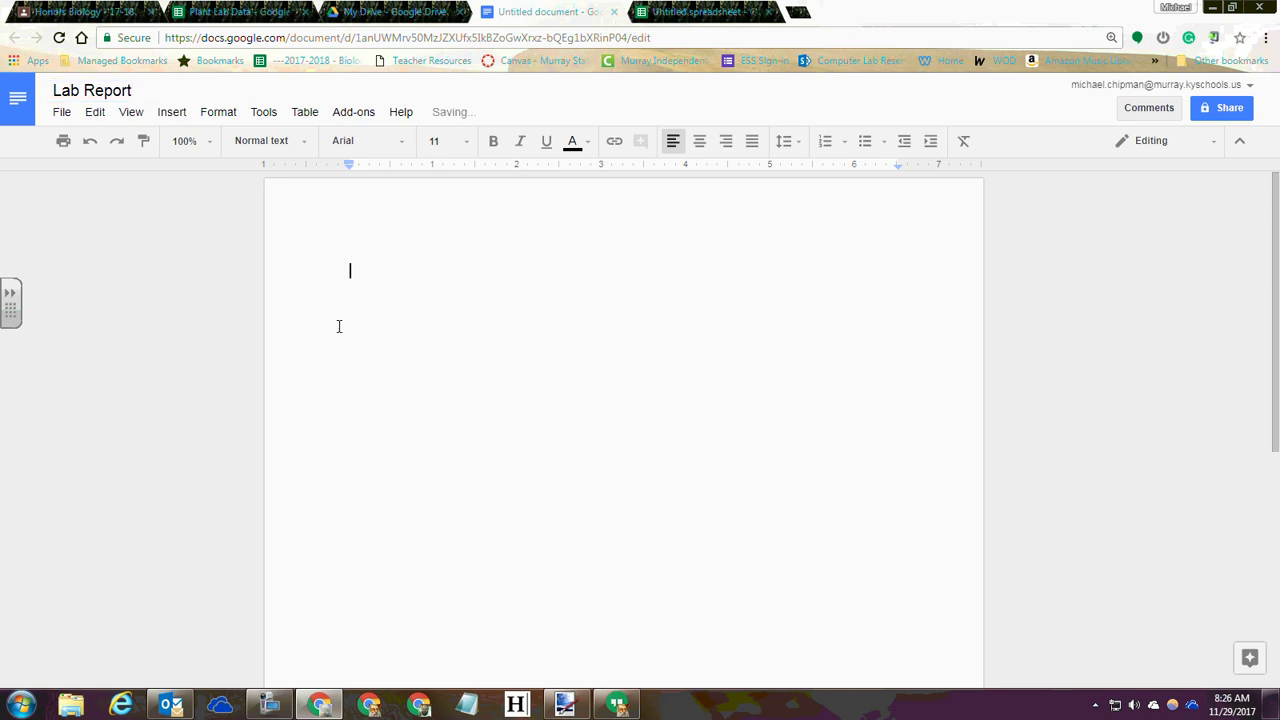
double_click(392, 312)
left_click(356, 301)
Copy the averages table A1:C4 from the spreadsheet and paste it unlinked into the Lab Report document.
left_click(700, 11)
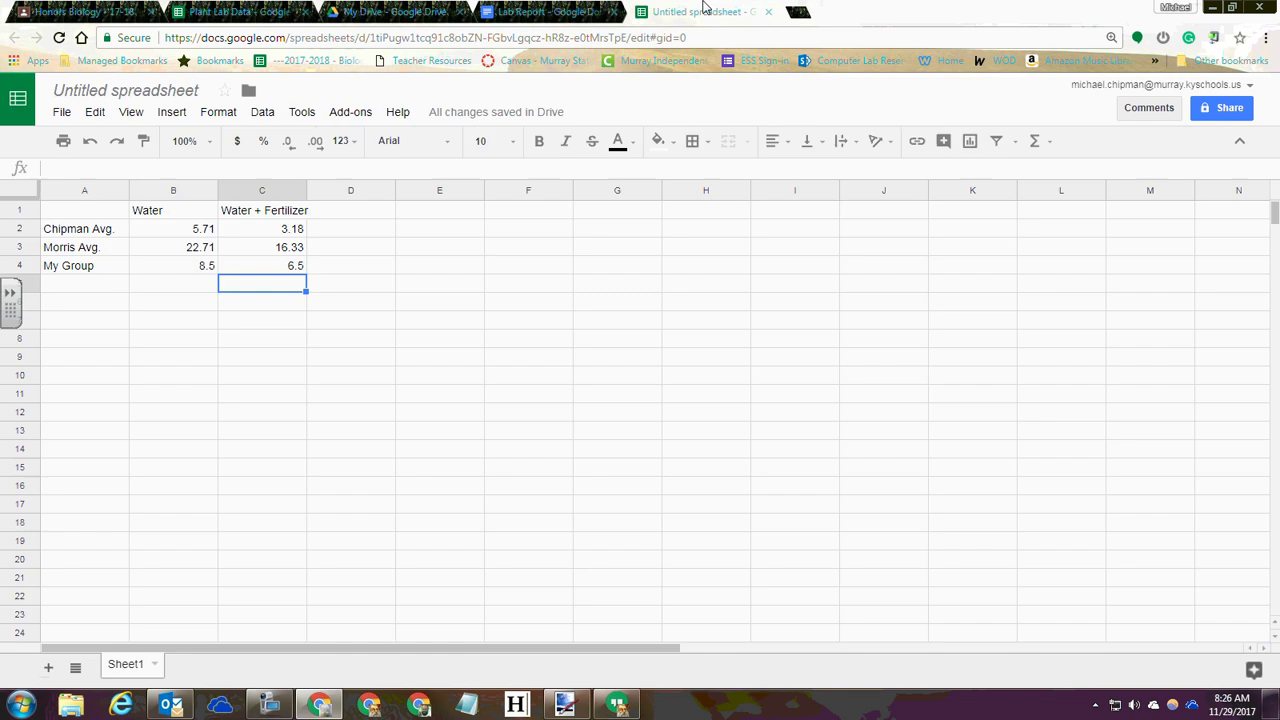
left_click_drag(112, 215, 250, 272)
key("ctrl+c")
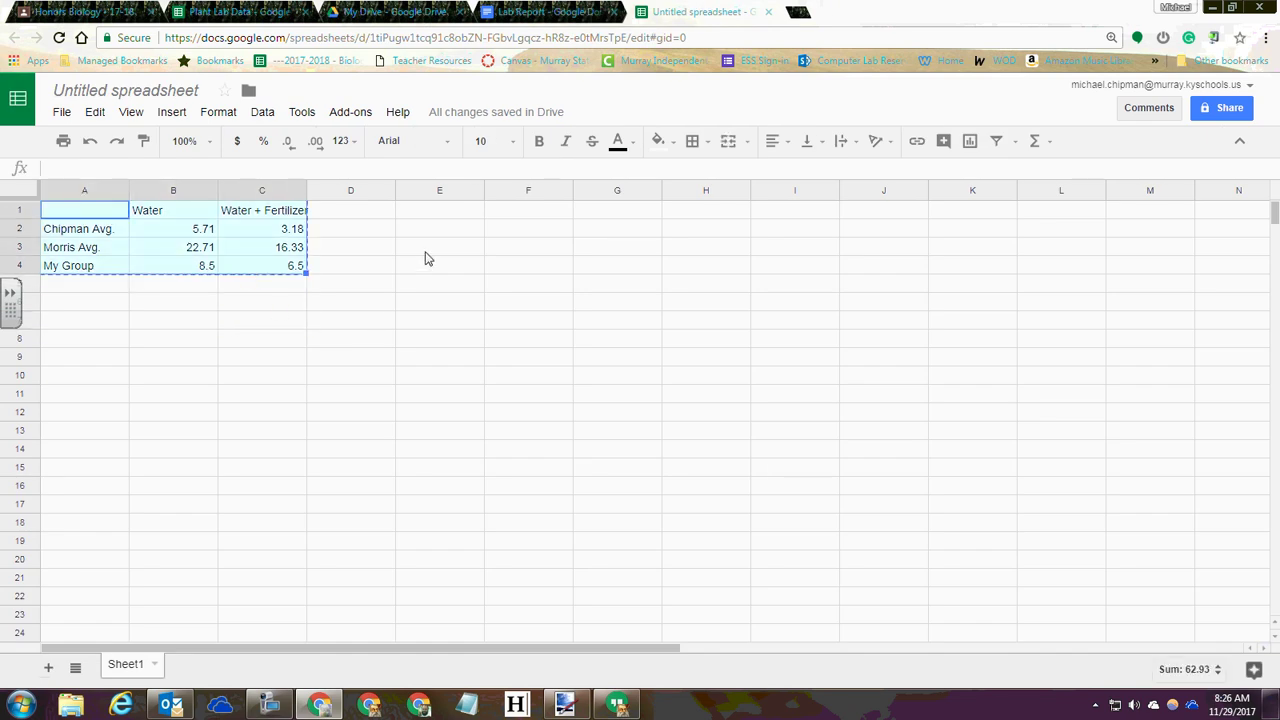
left_click(538, 12)
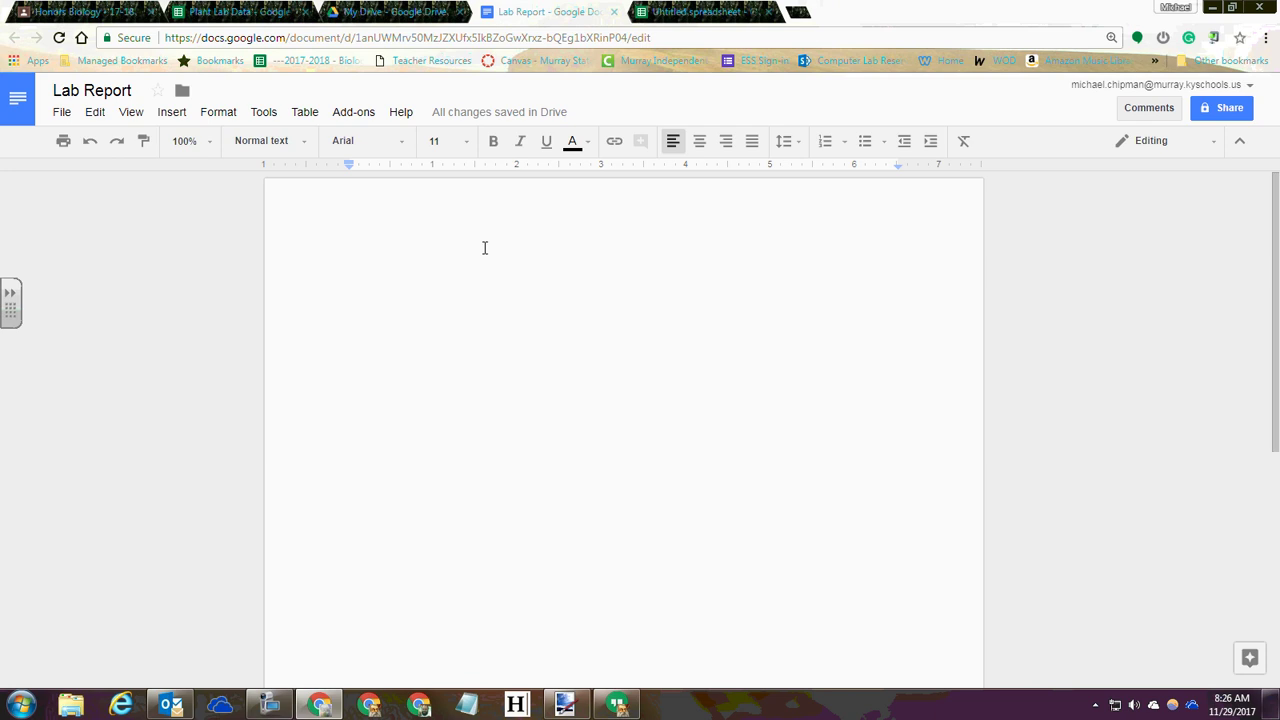
key("ctrl+v")
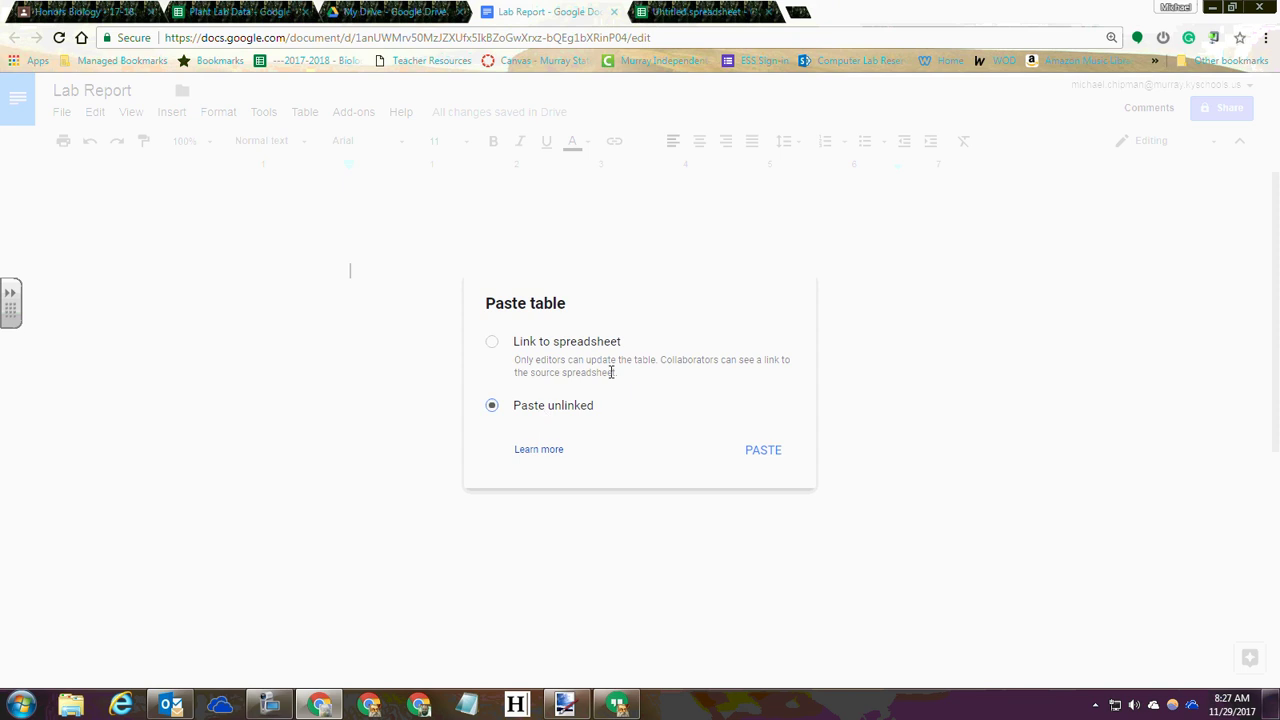
left_click(762, 450)
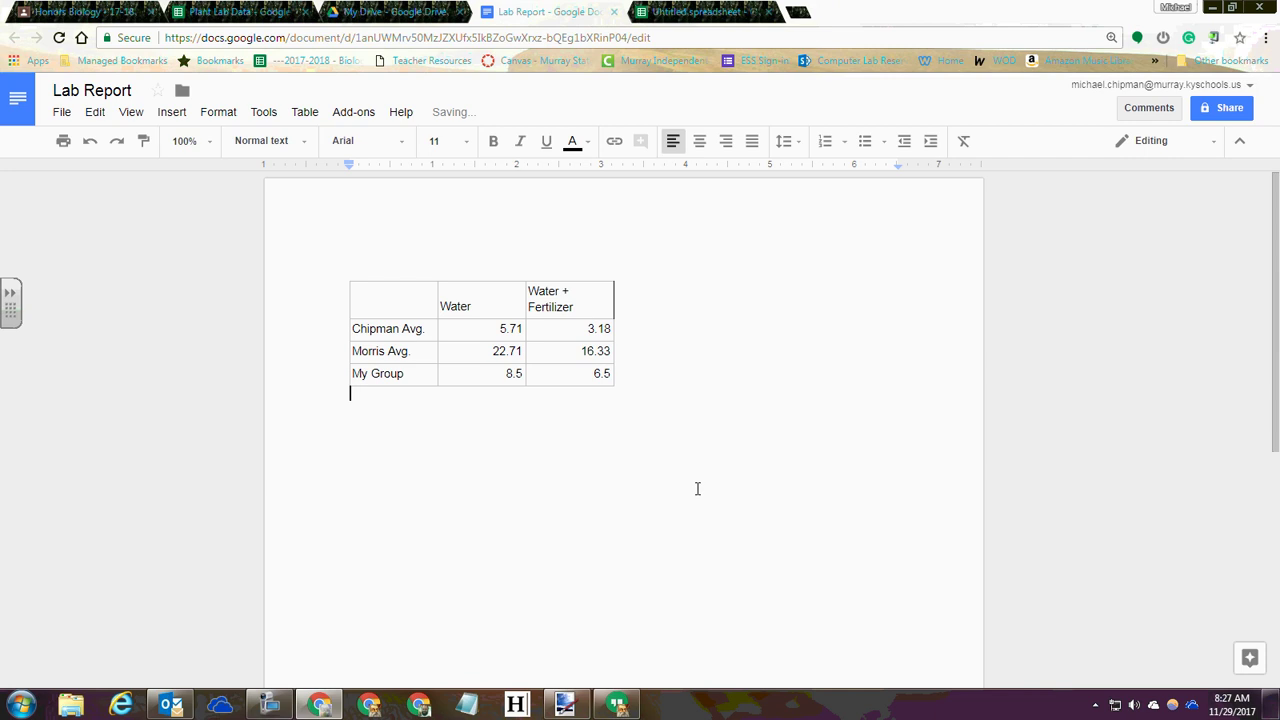
Try adding an empty row above the header row of the pasted table, and remove it again.
double_click(431, 303)
right_click(431, 303)
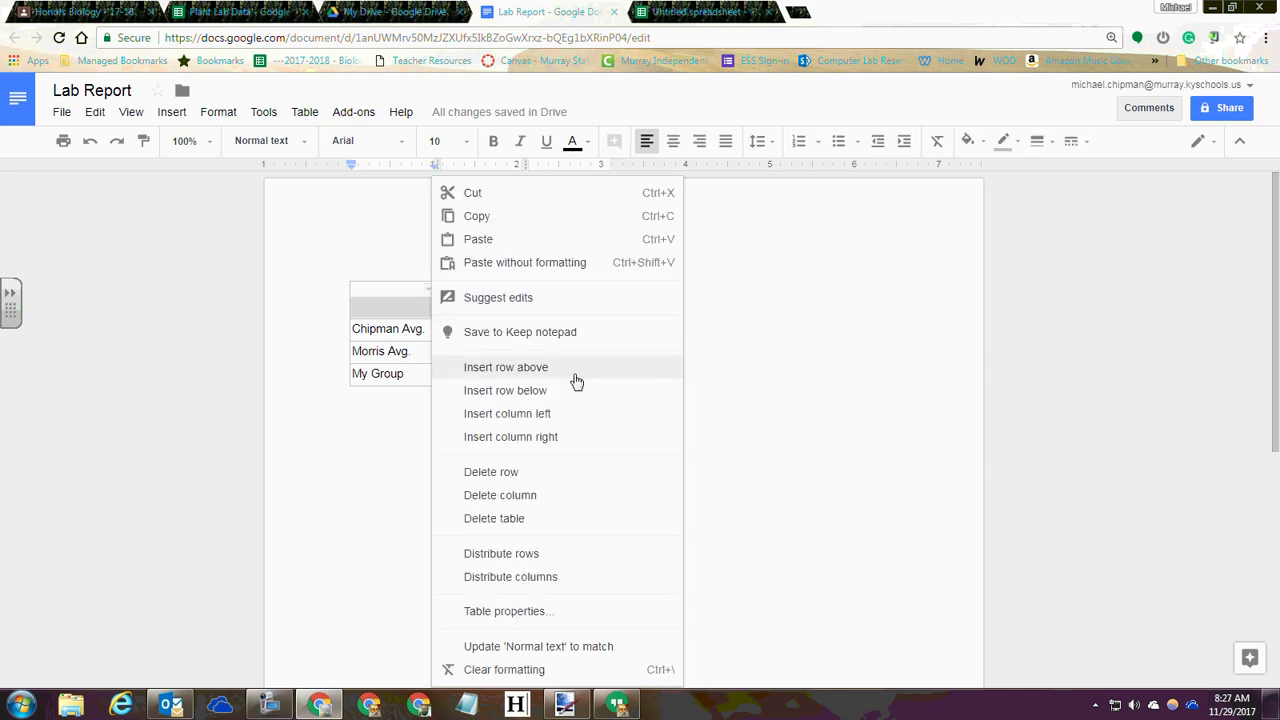
left_click(545, 368)
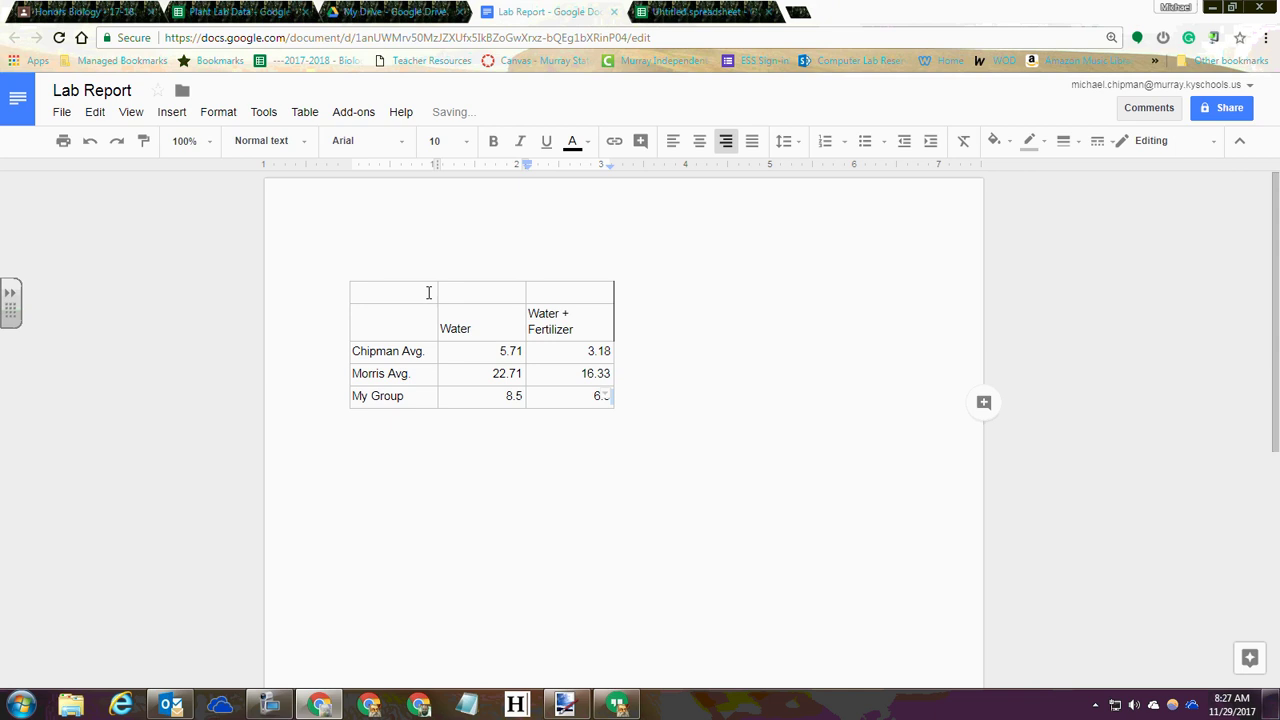
left_click_drag(428, 292, 591, 288)
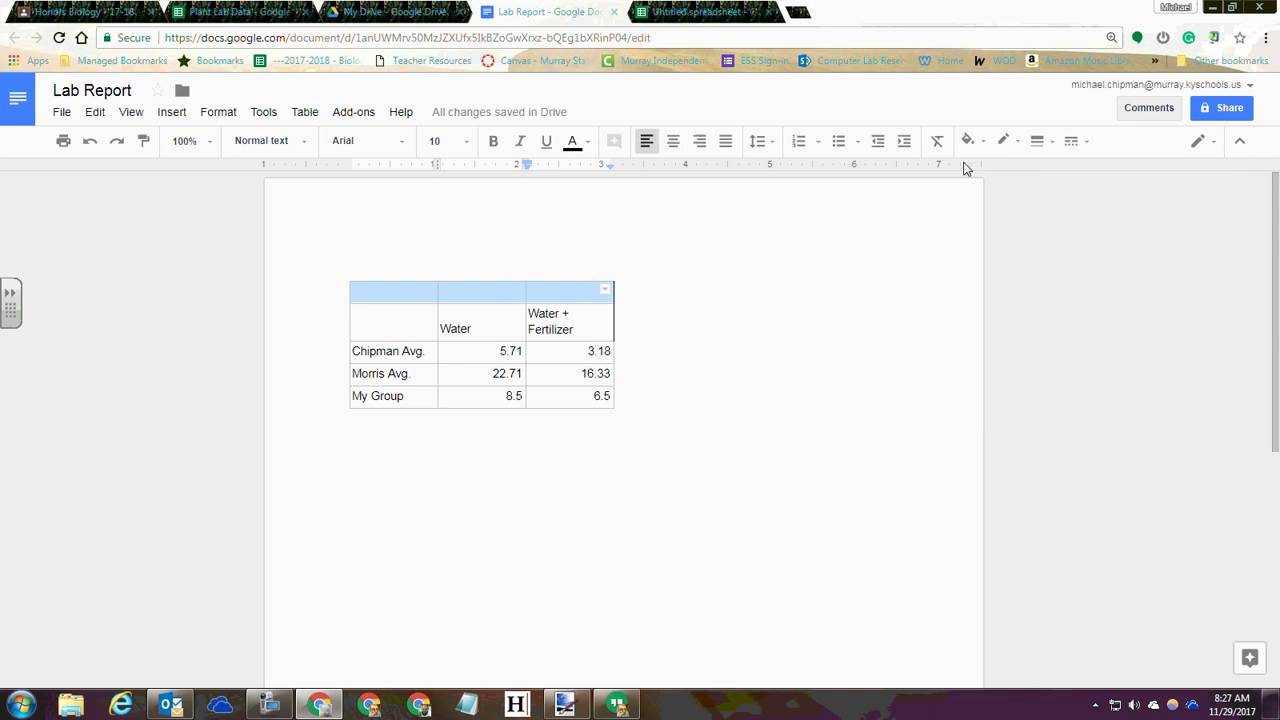
left_click(762, 428)
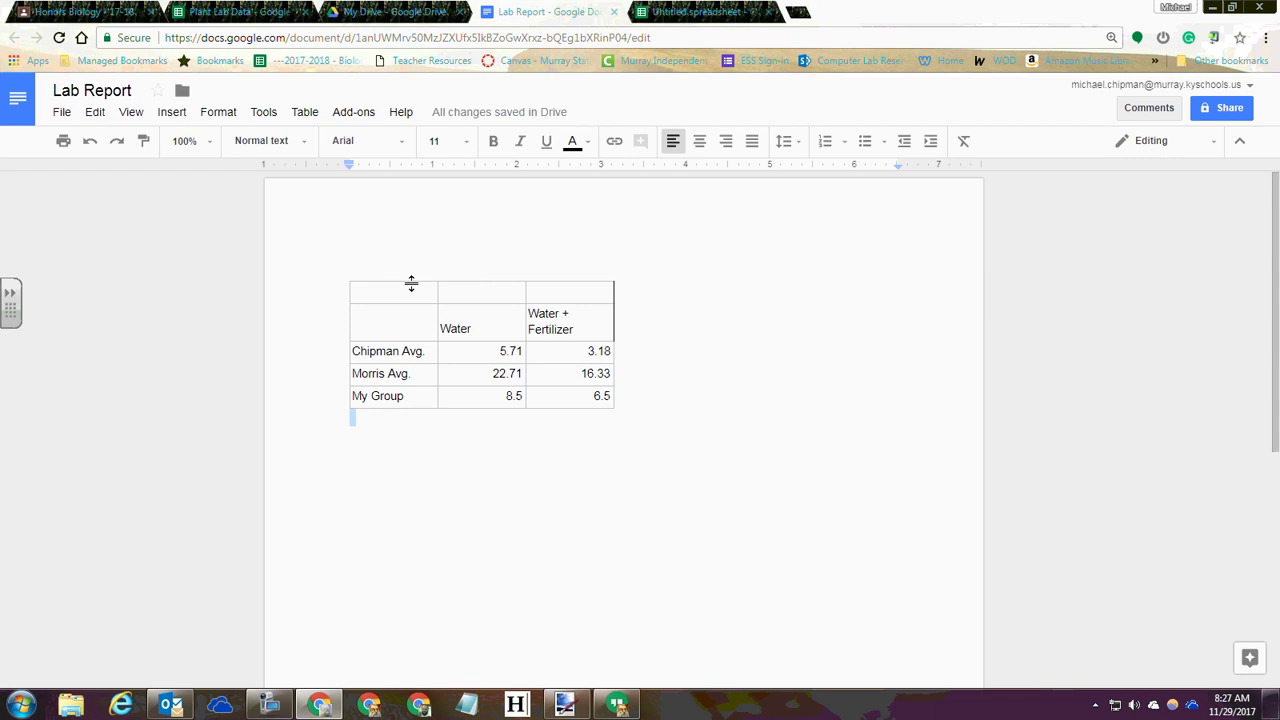
left_click_drag(585, 293, 440, 295)
key("ctrl+x")
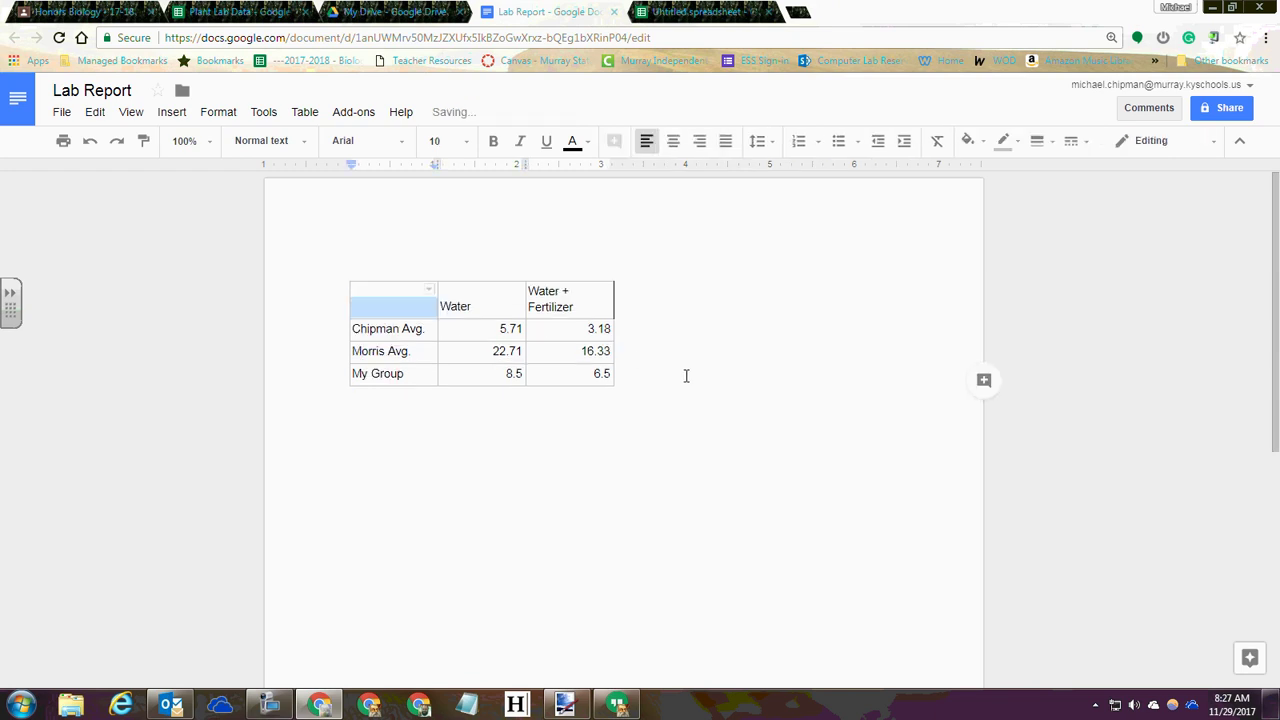
left_click(491, 480)
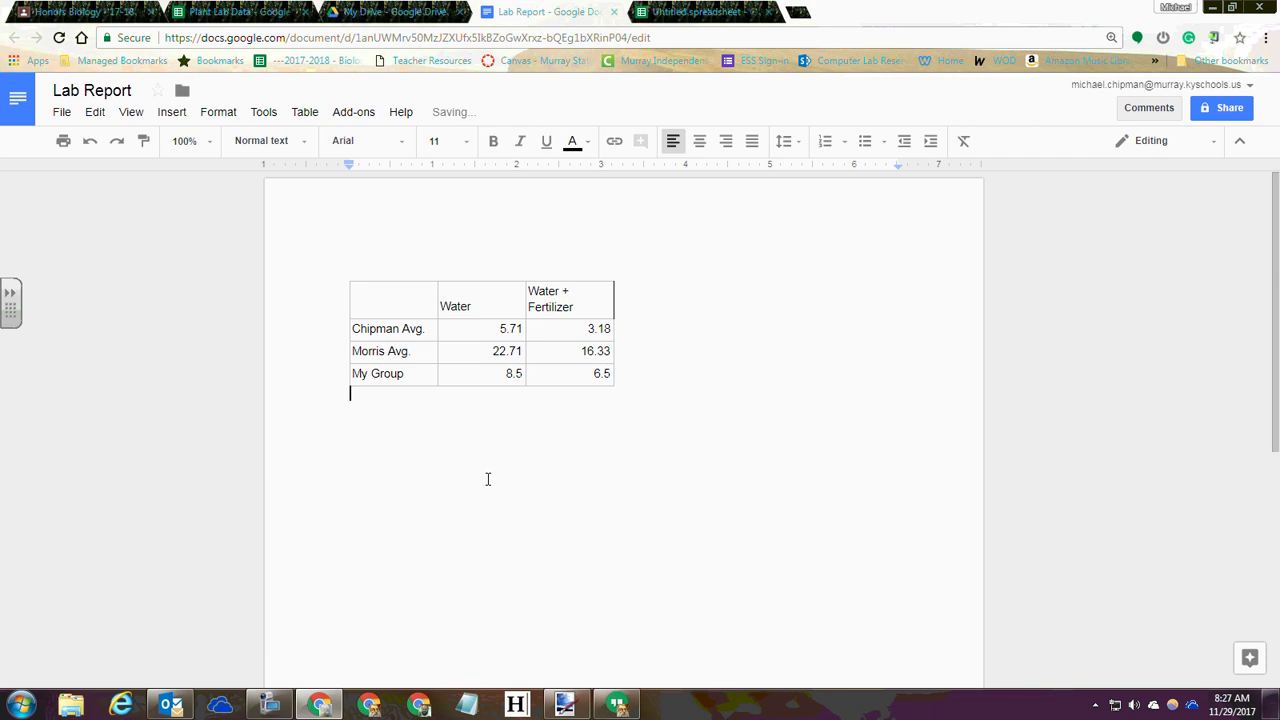
Add a blank line below the document's table and insert a chart from A1:C4 in the spreadsheet.
key("Return")
left_click(700, 12)
left_click(522, 340)
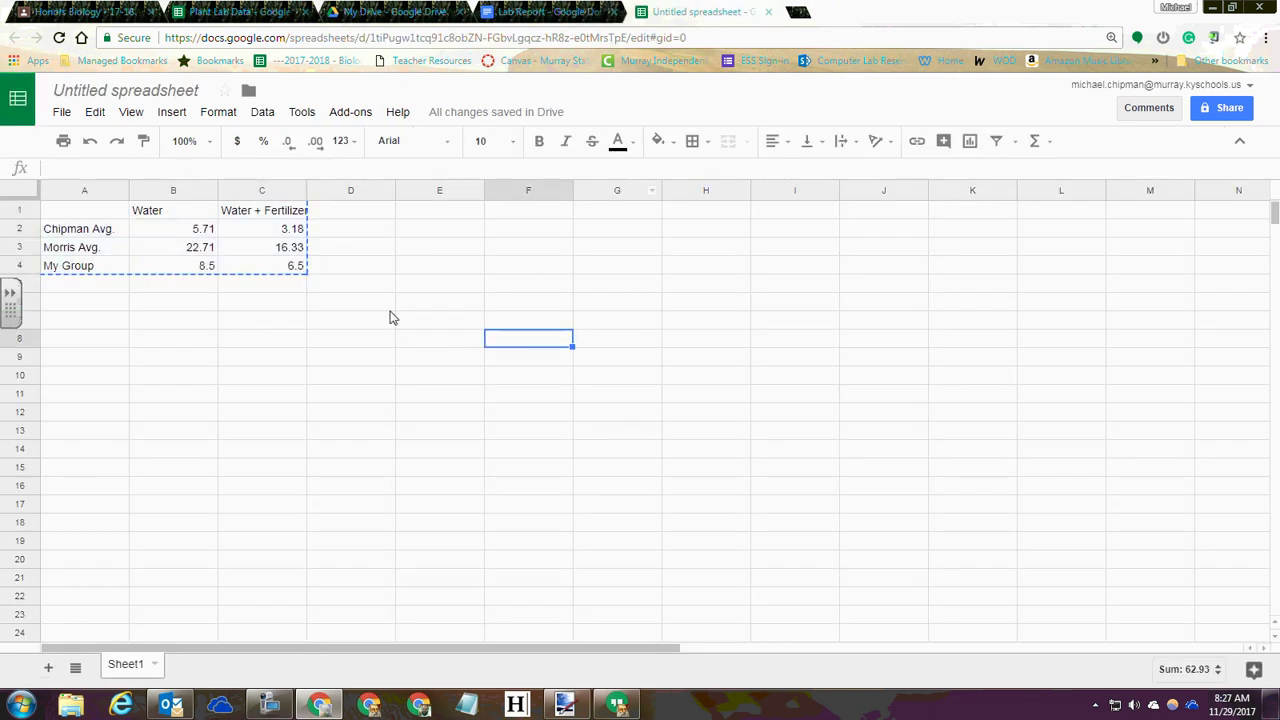
left_click(110, 340)
left_click_drag(107, 212, 275, 268)
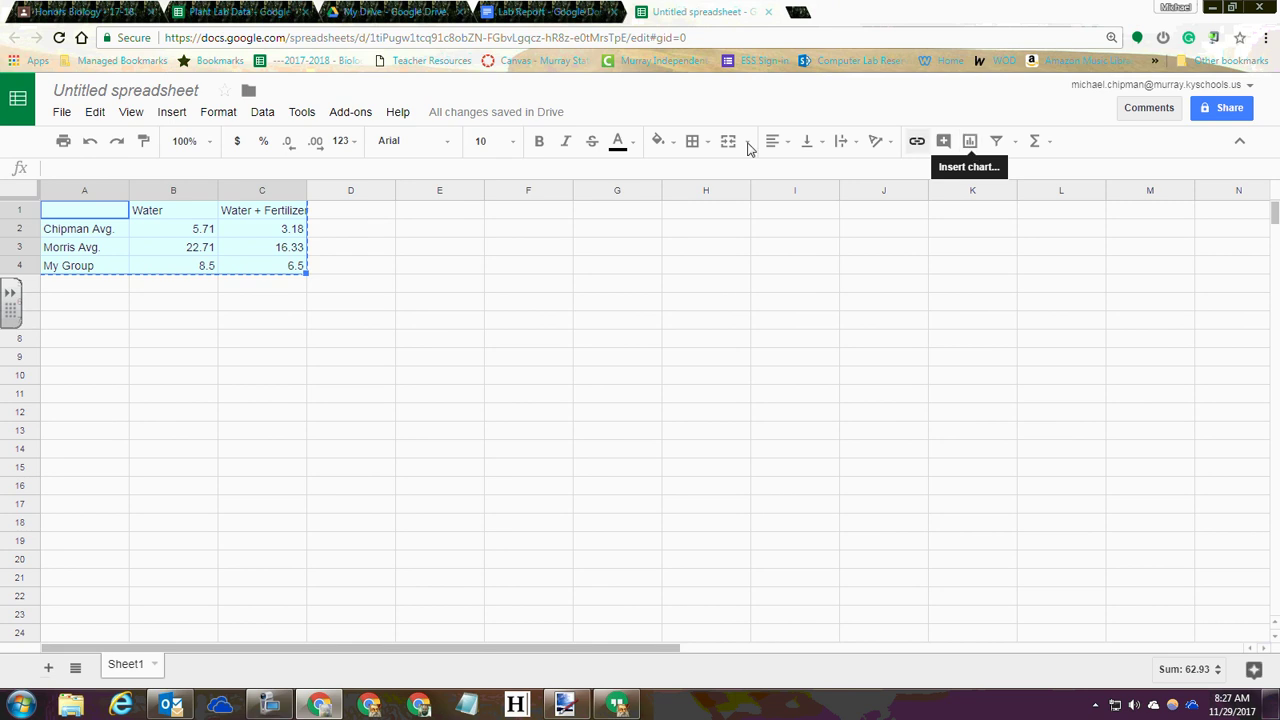
left_click(165, 116)
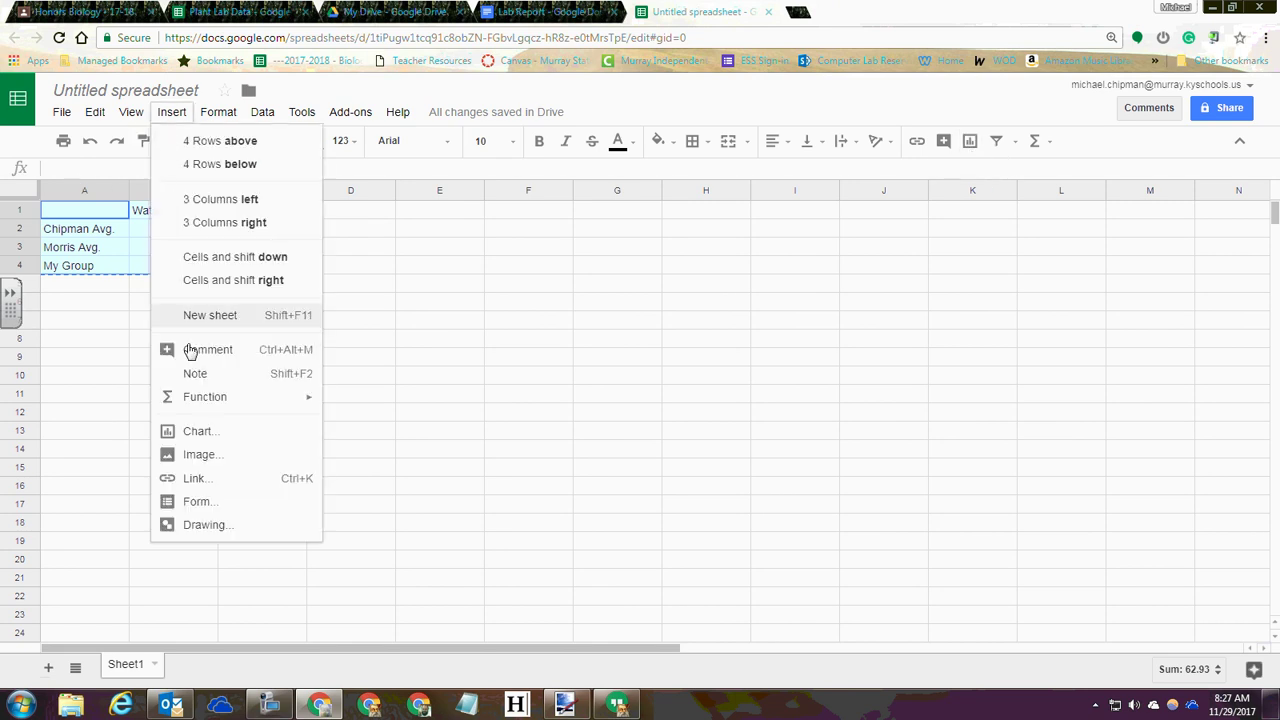
left_click(199, 431)
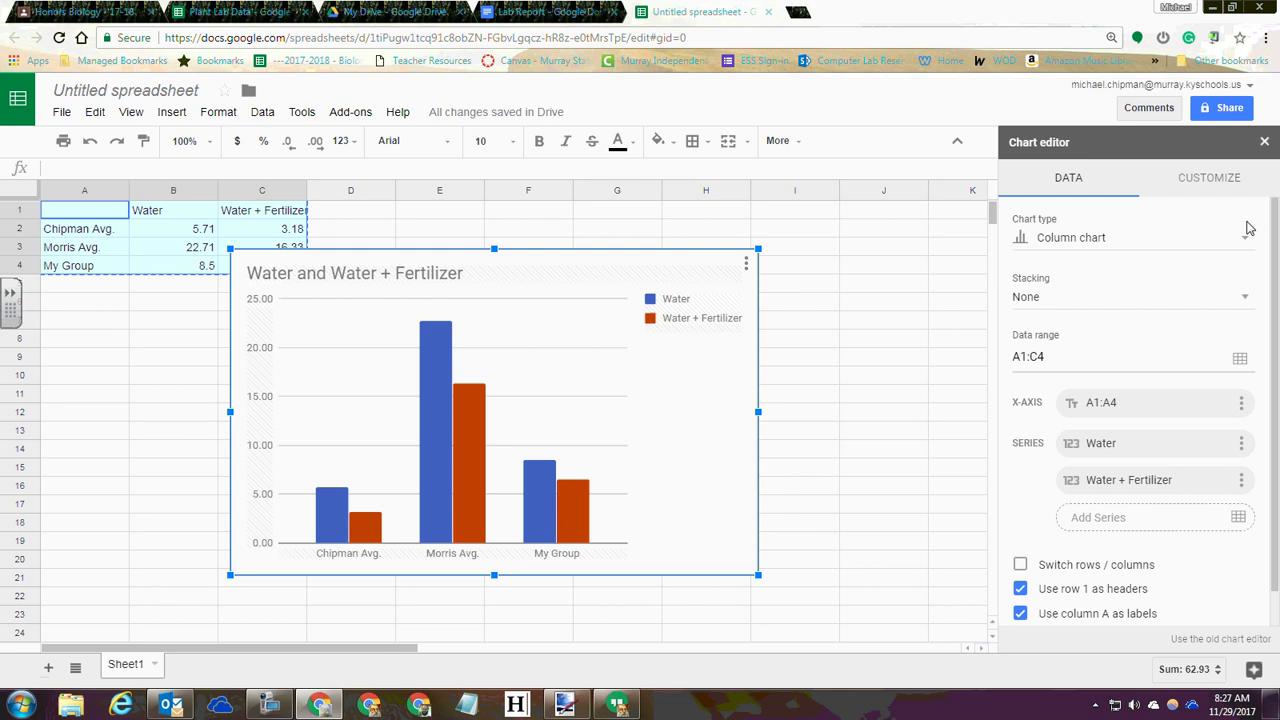
Look through the available chart types for the averages chart, keeping the column chart.
left_click(1240, 236)
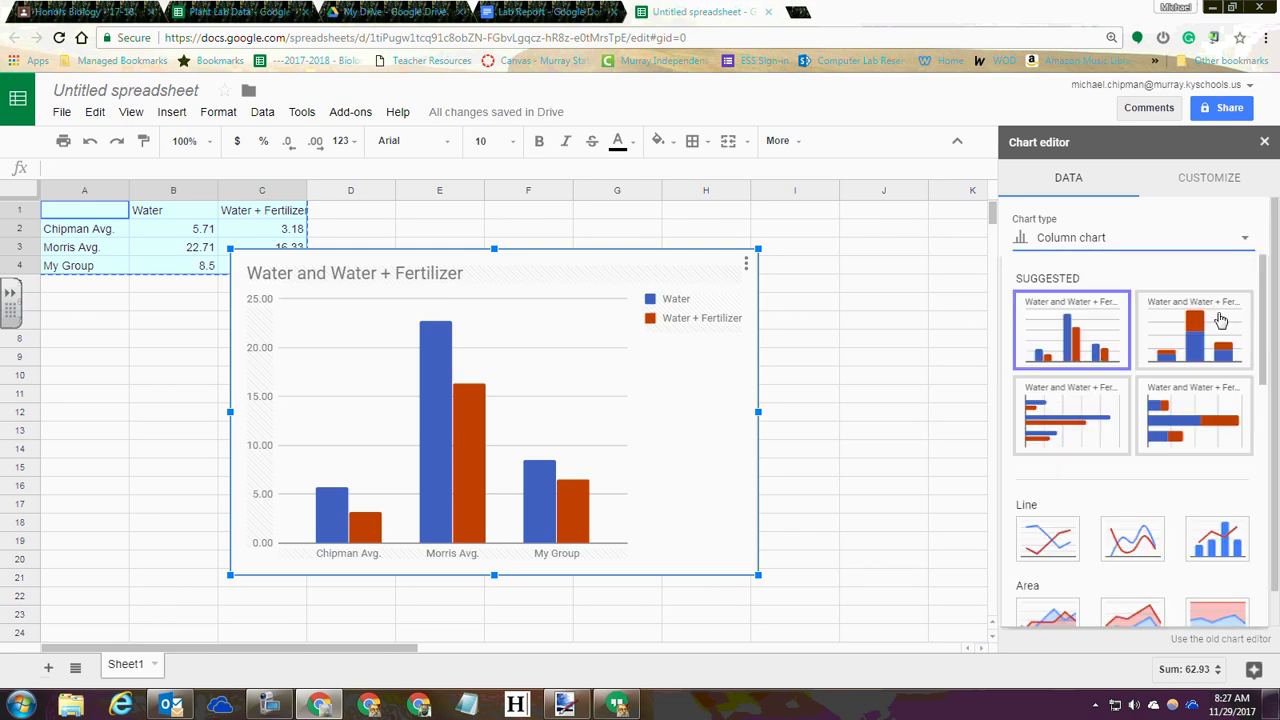
scroll(1225, 330, "down", 3)
scroll(1232, 374, "down", 5)
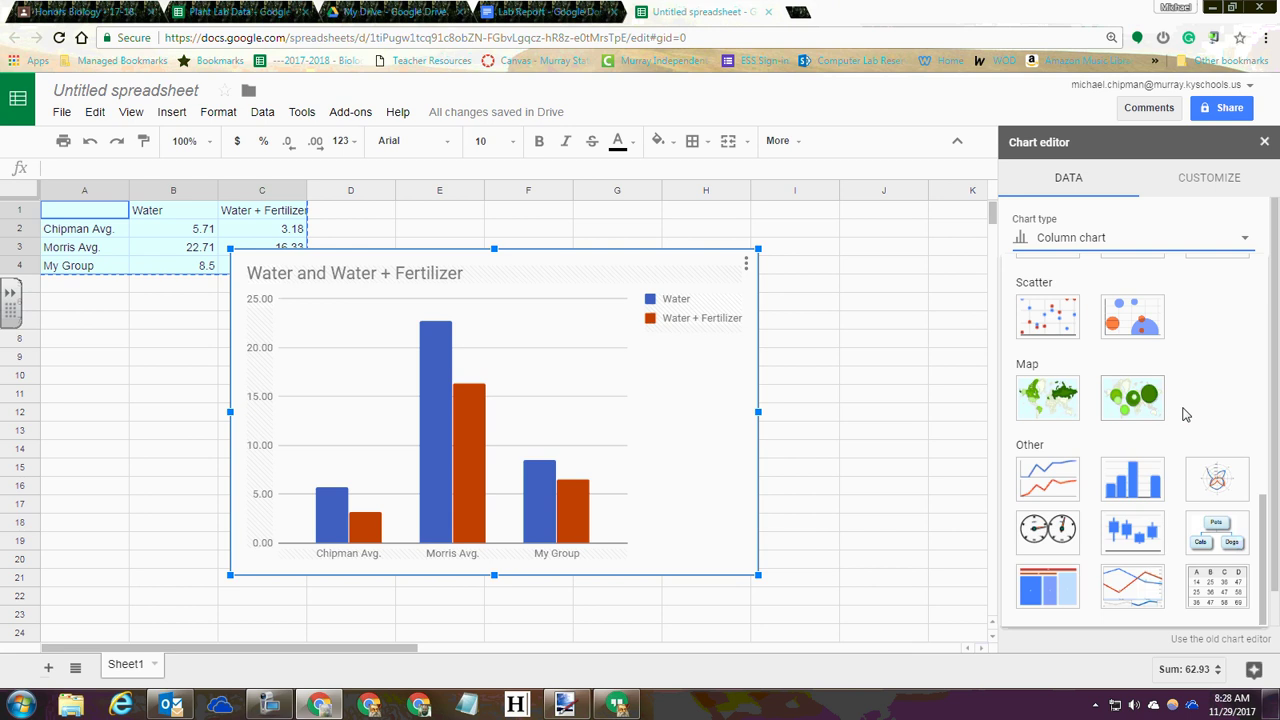
scroll(1218, 422, "up", 1)
scroll(1220, 428, "down", 1)
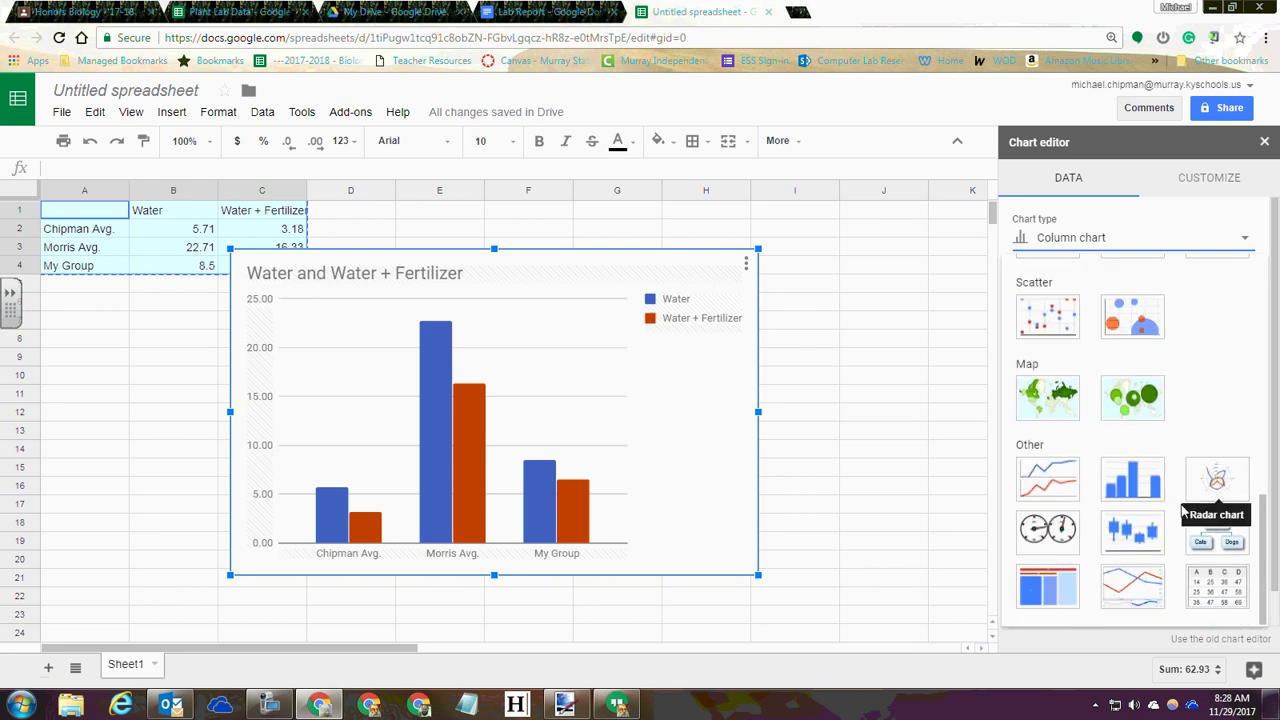
scroll(1183, 511, "up", 10)
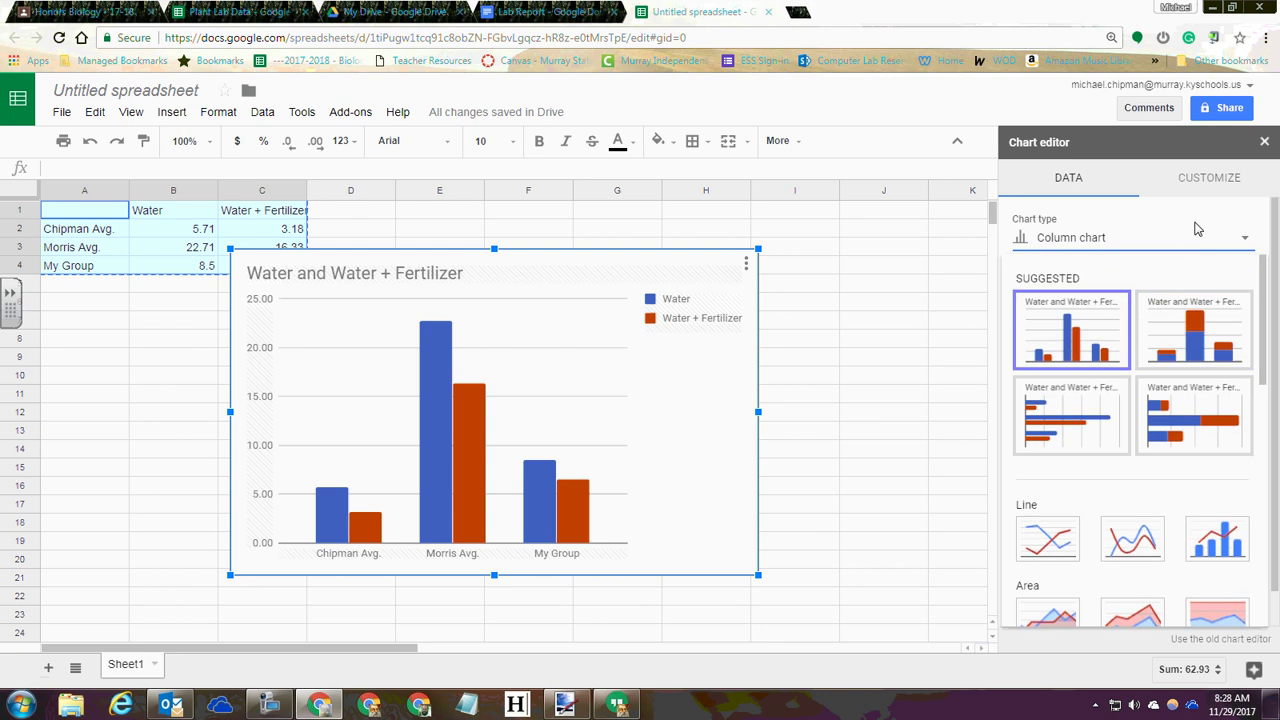
left_click(1117, 248)
Review the chart and axis title customization options, and leave the chart editor.
left_click(1196, 183)
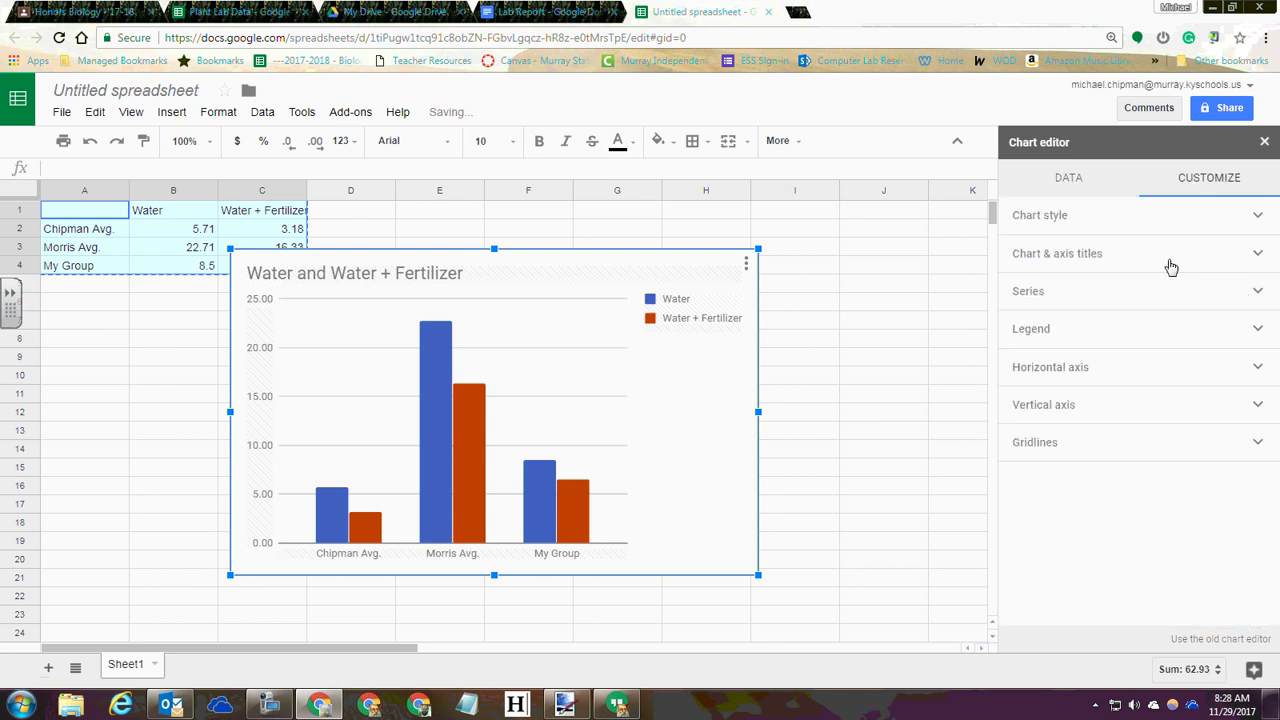
left_click(1252, 257)
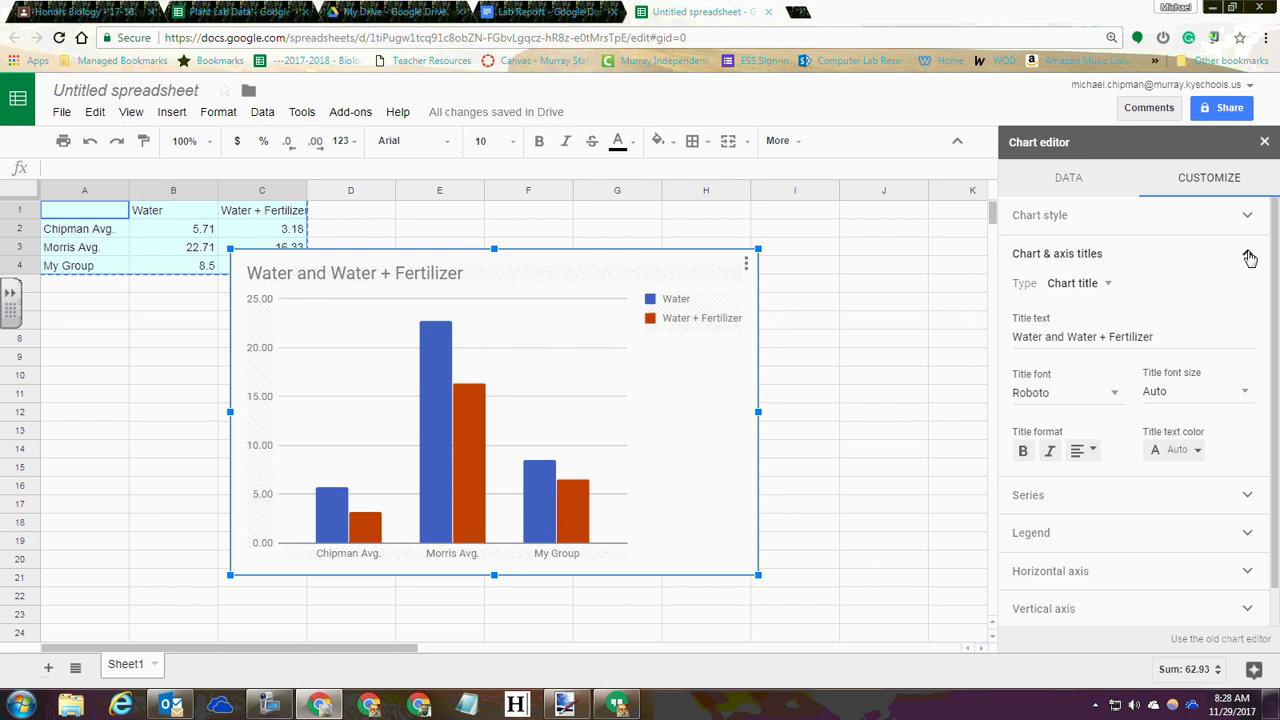
left_click(1251, 257)
left_click(866, 359)
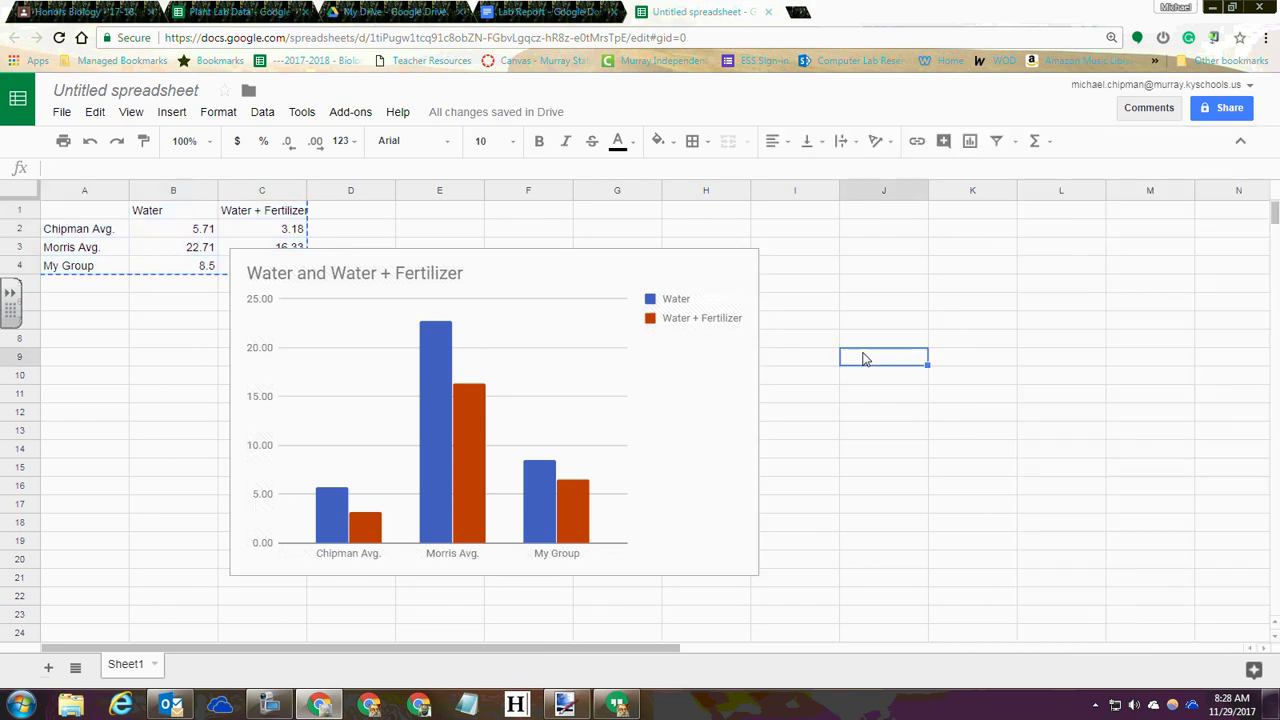
Change the title of the averages chart to "My Graph".
double_click(690, 328)
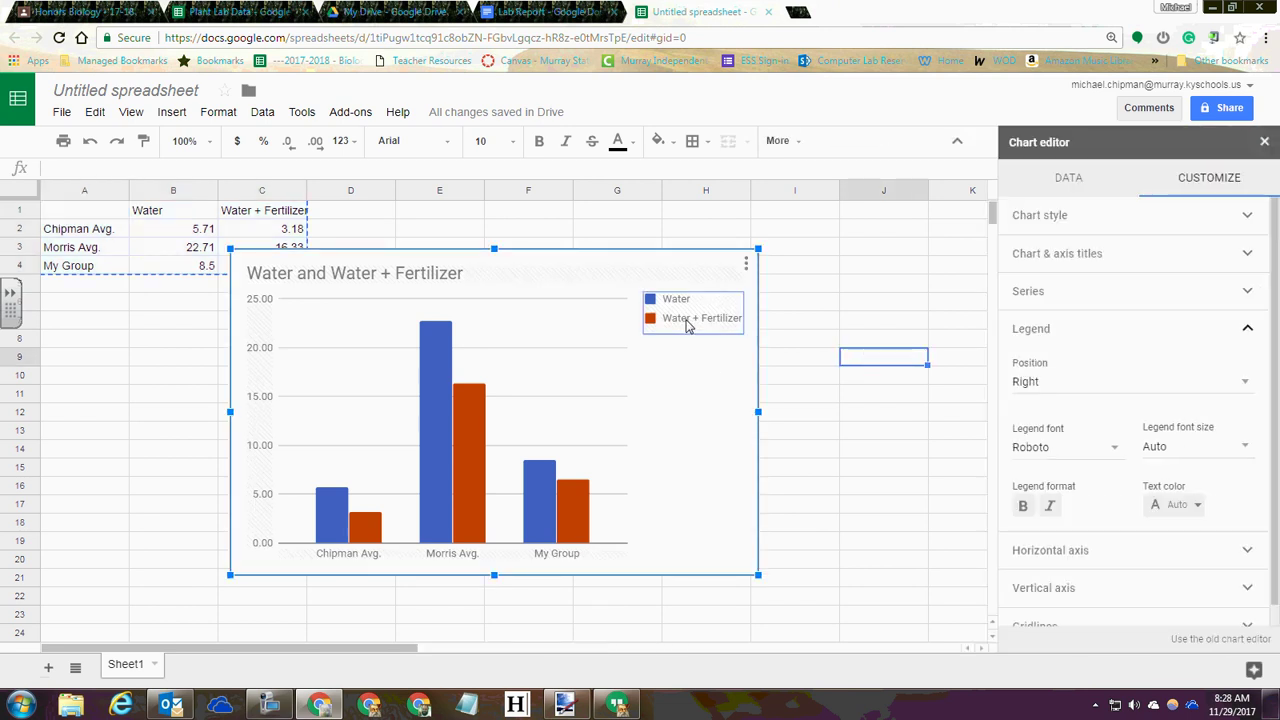
left_click(410, 279)
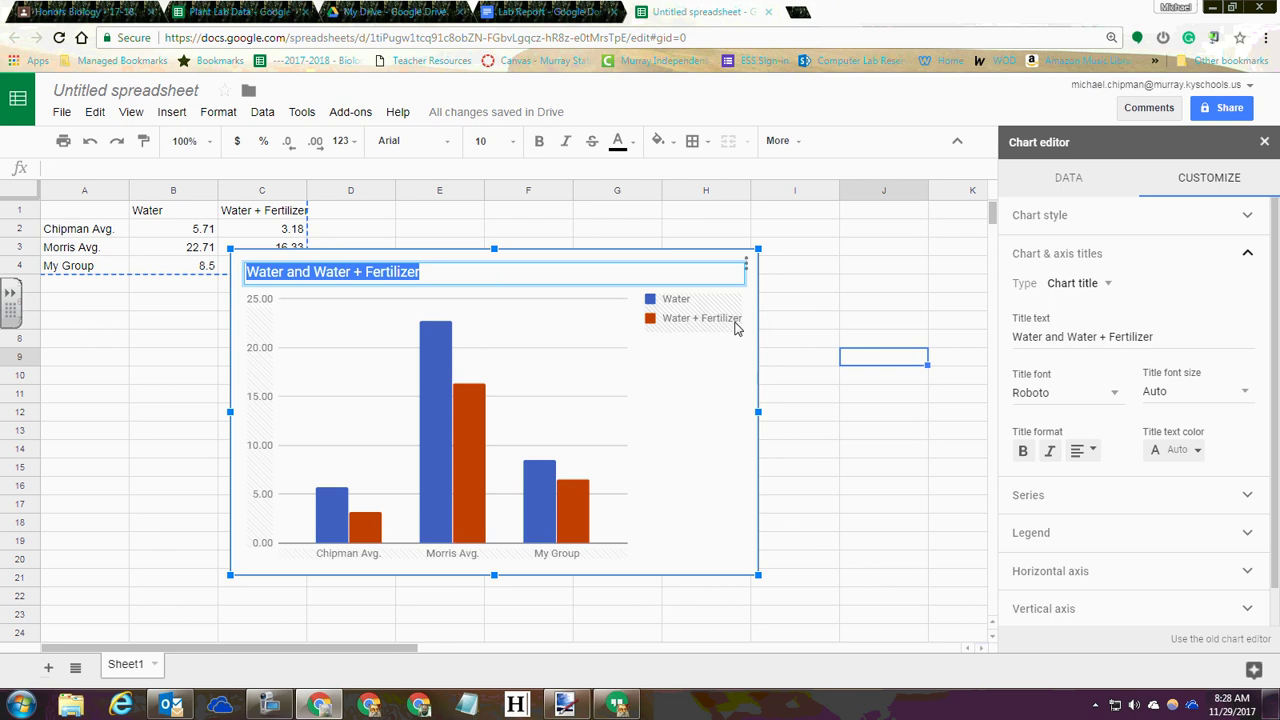
type("My Graph")
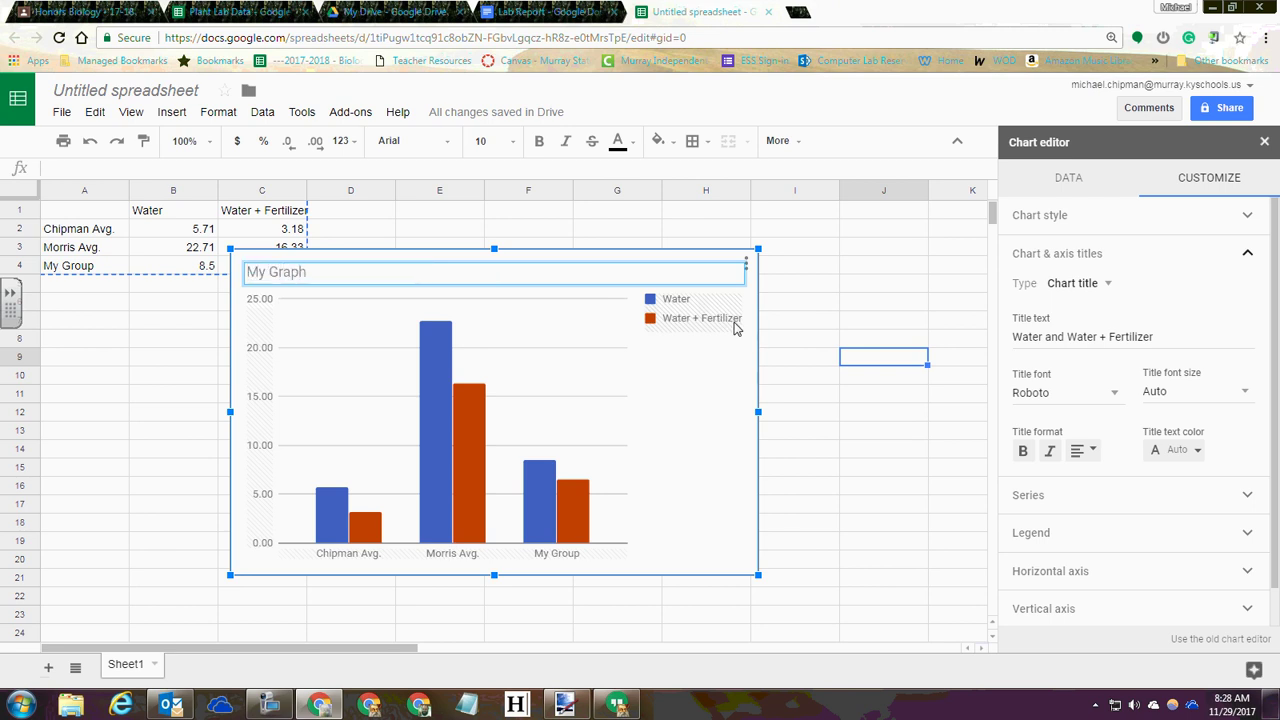
left_click(826, 407)
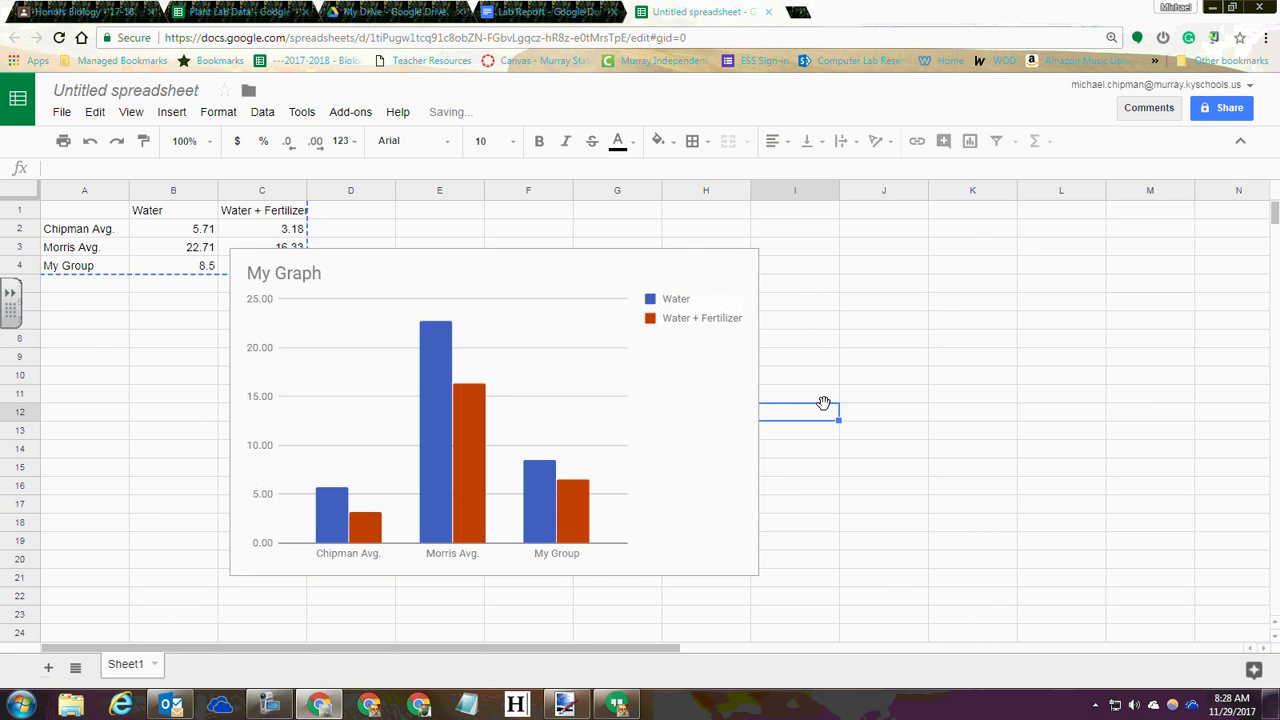
Review the customization options for the chart's Water series and horizontal axis, and leave the chart editor.
left_click(645, 390)
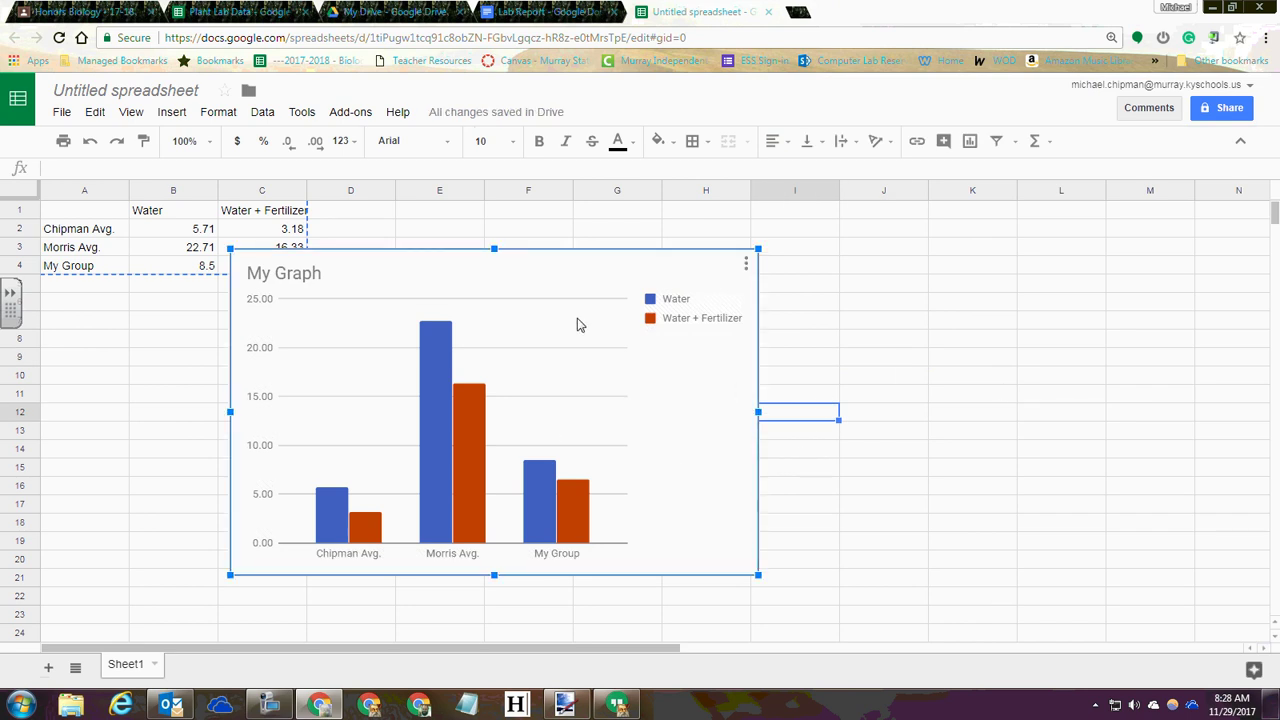
double_click(571, 271)
left_click(436, 345)
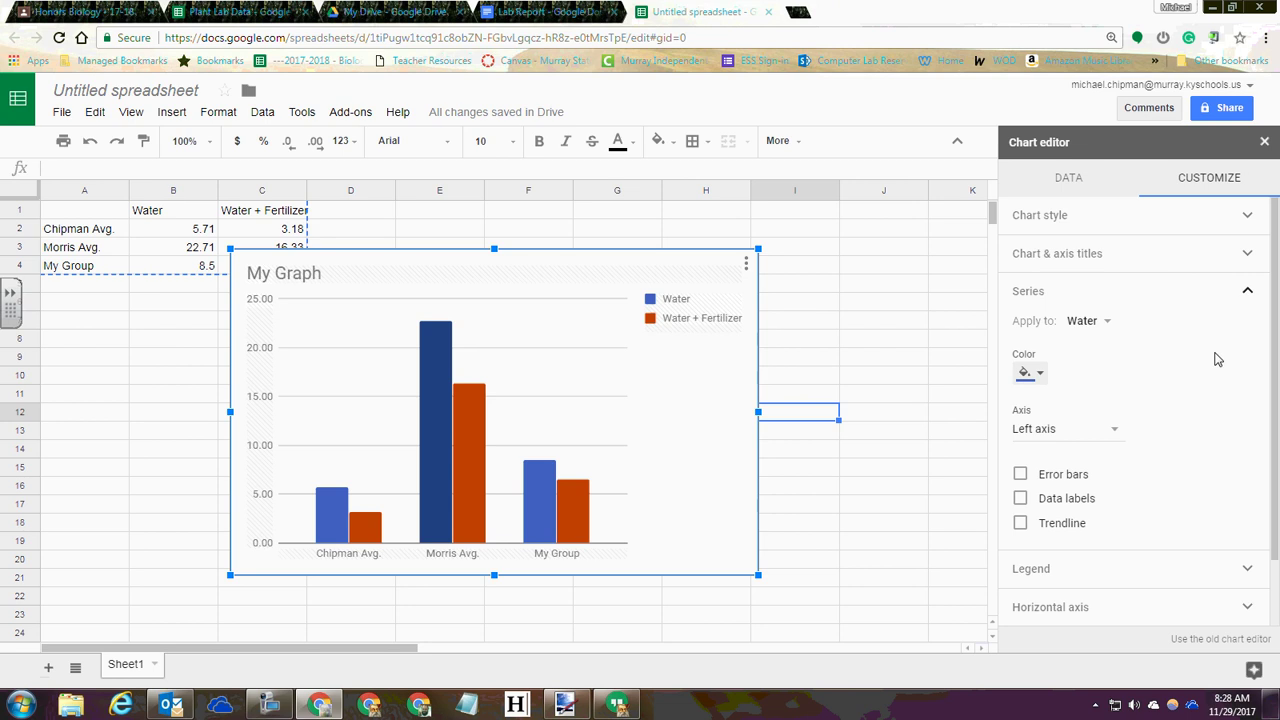
scroll(1220, 290, "down", 1)
left_click(1248, 218)
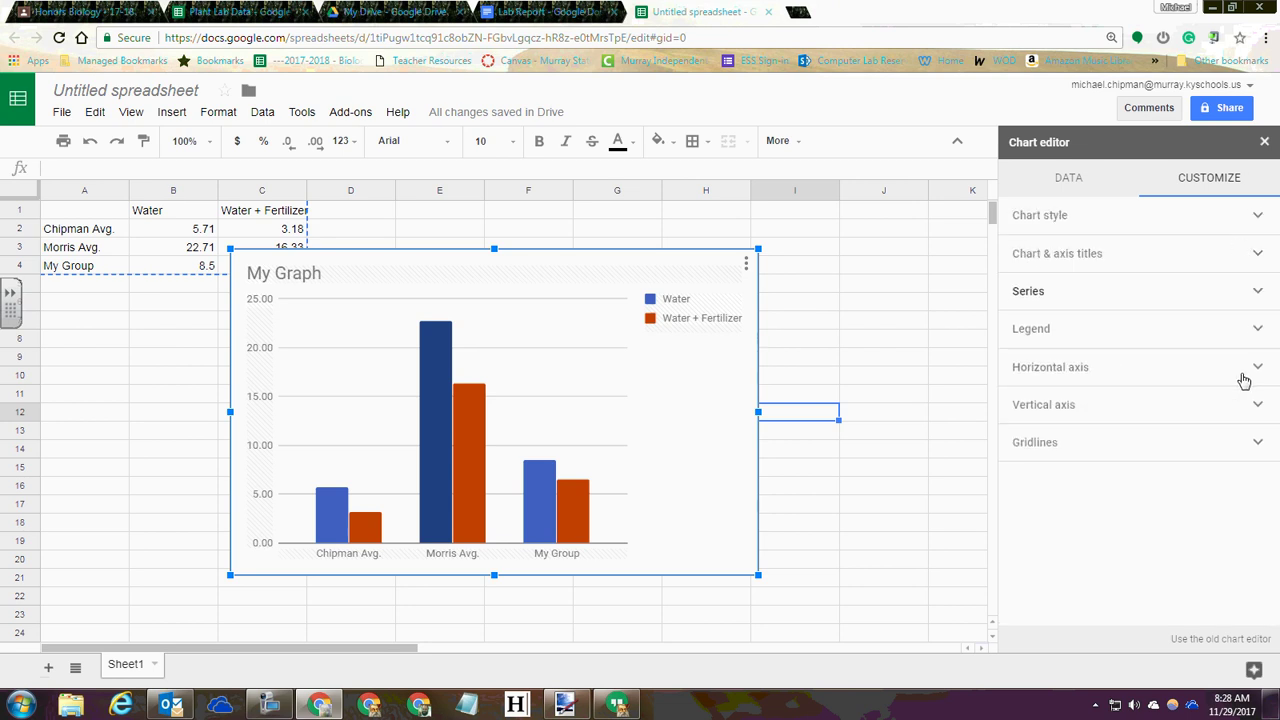
left_click(1257, 372)
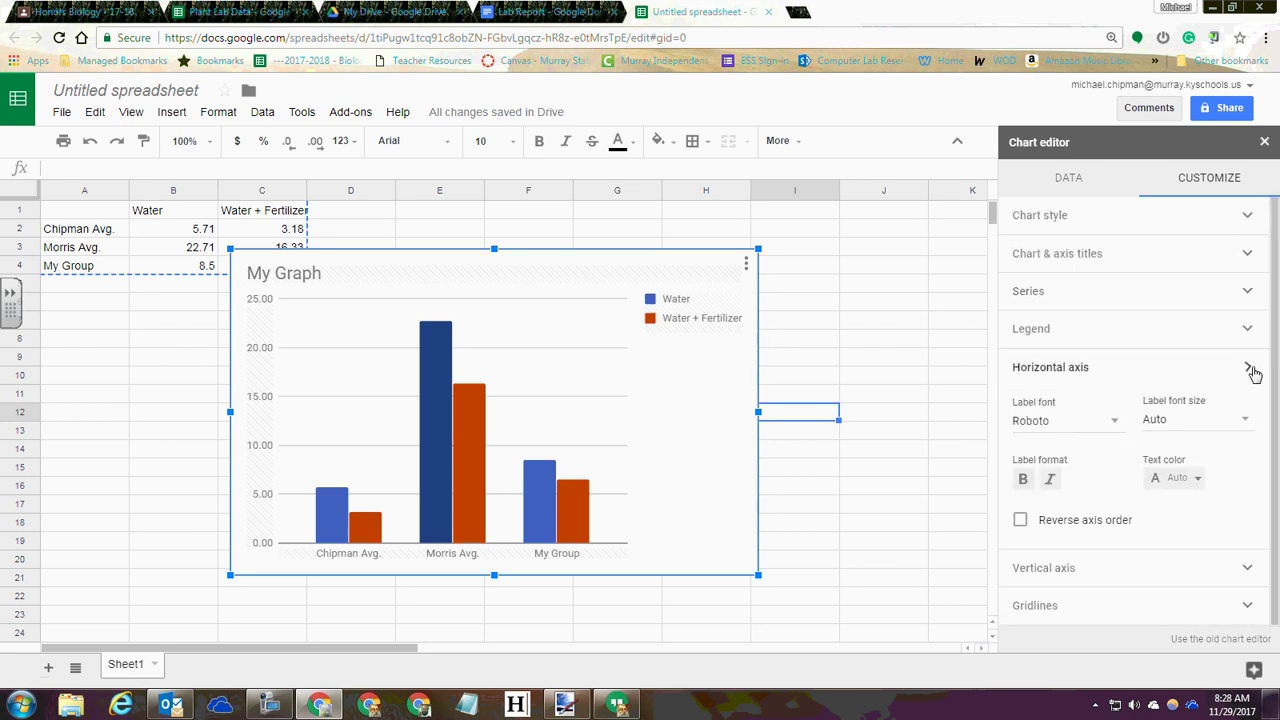
left_click(1252, 370)
left_click(985, 430)
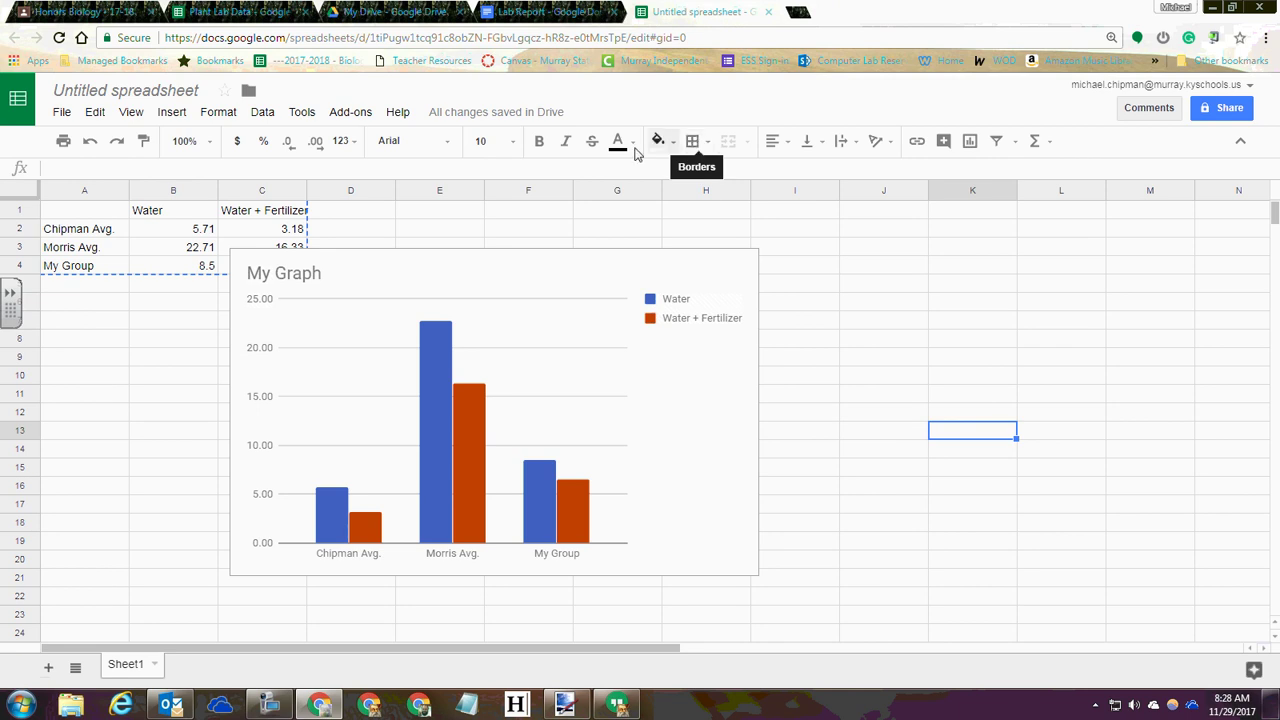
Copy the finished chart into the Lab Report document below the table, pasting it unlinked from the spreadsheet.
left_click(716, 264)
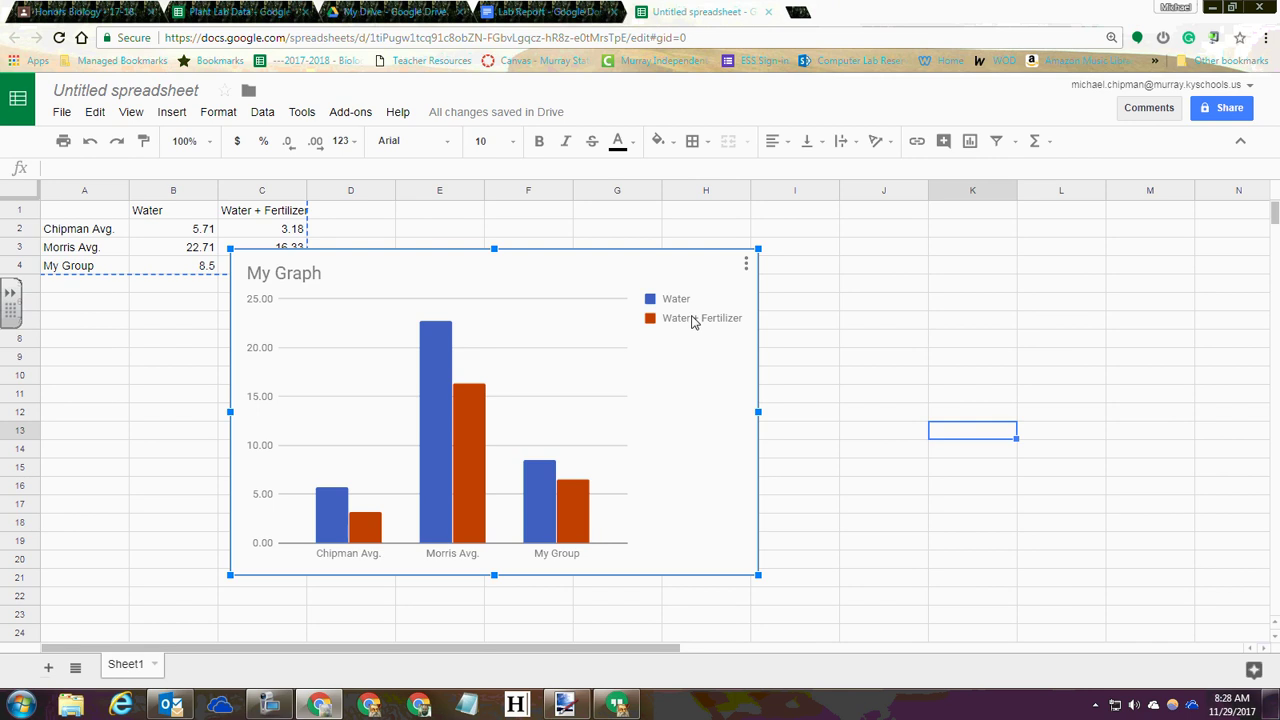
left_click(555, 13)
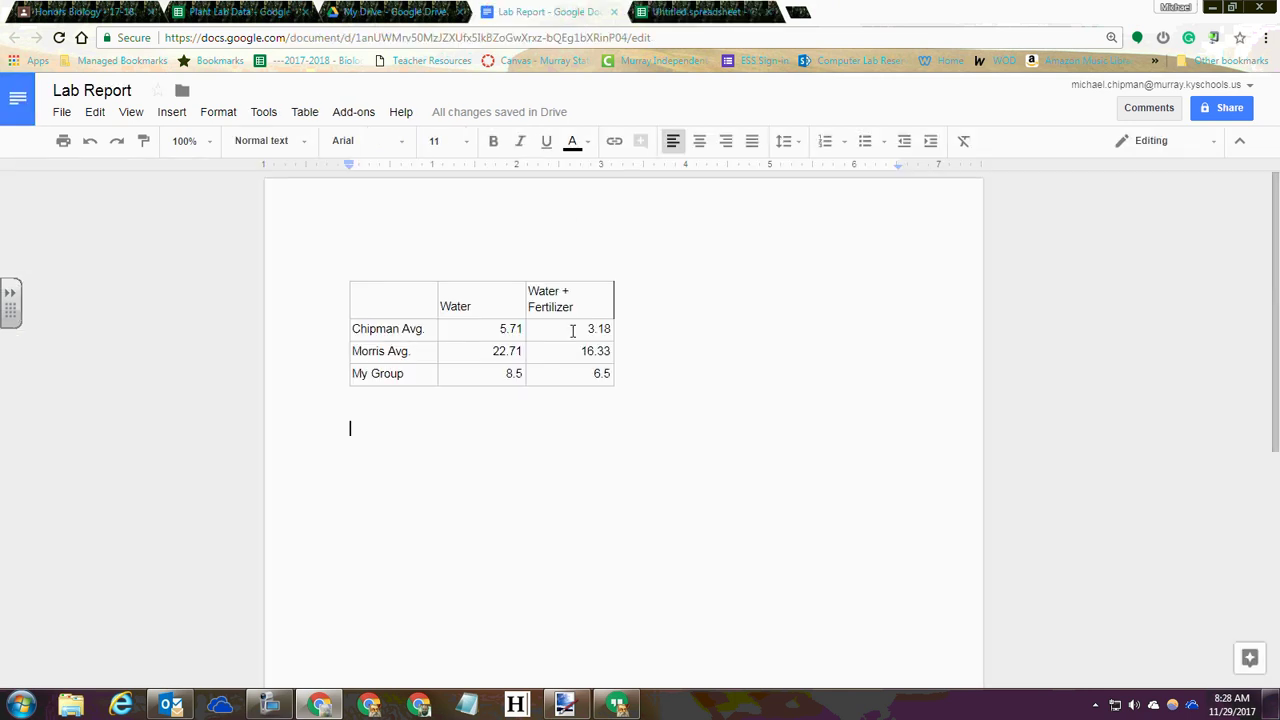
left_click(396, 425)
key("ctrl+v")
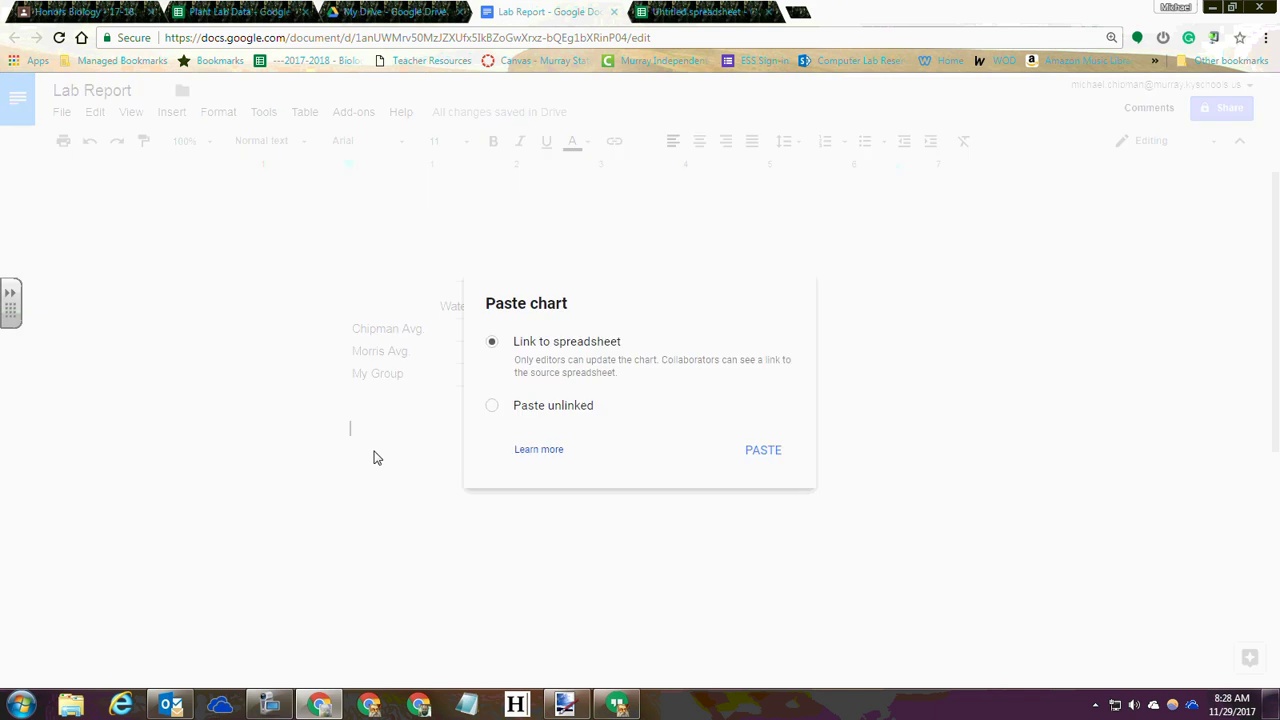
left_click(535, 410)
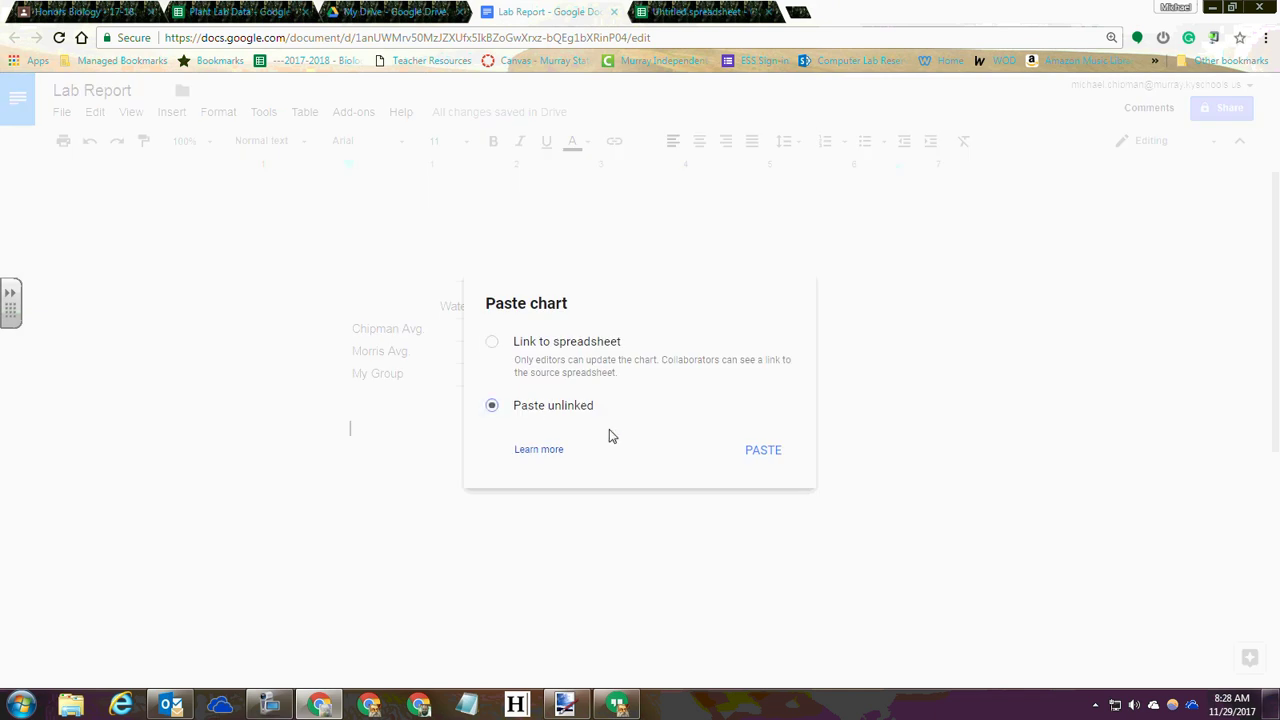
left_click(765, 452)
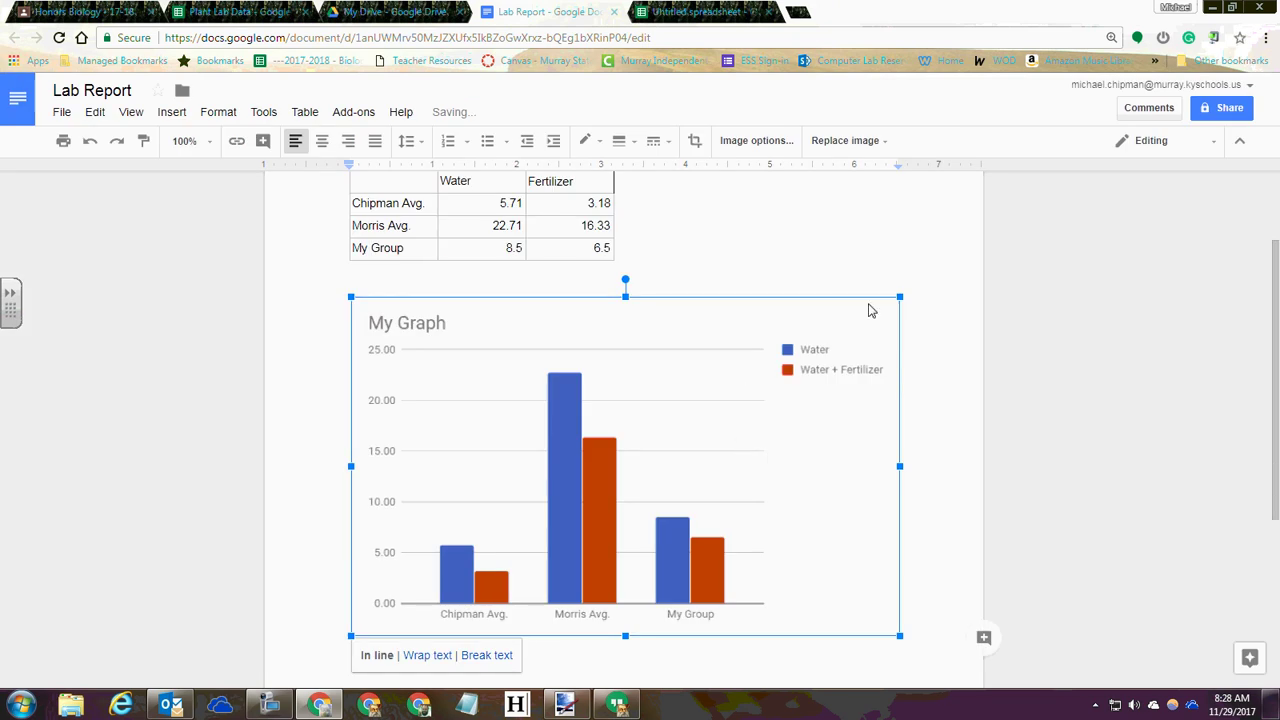
Enlarge the pasted chart in the document slightly, to about 6.7 inches wide, and deselect it.
left_click(930, 338)
left_click(768, 343)
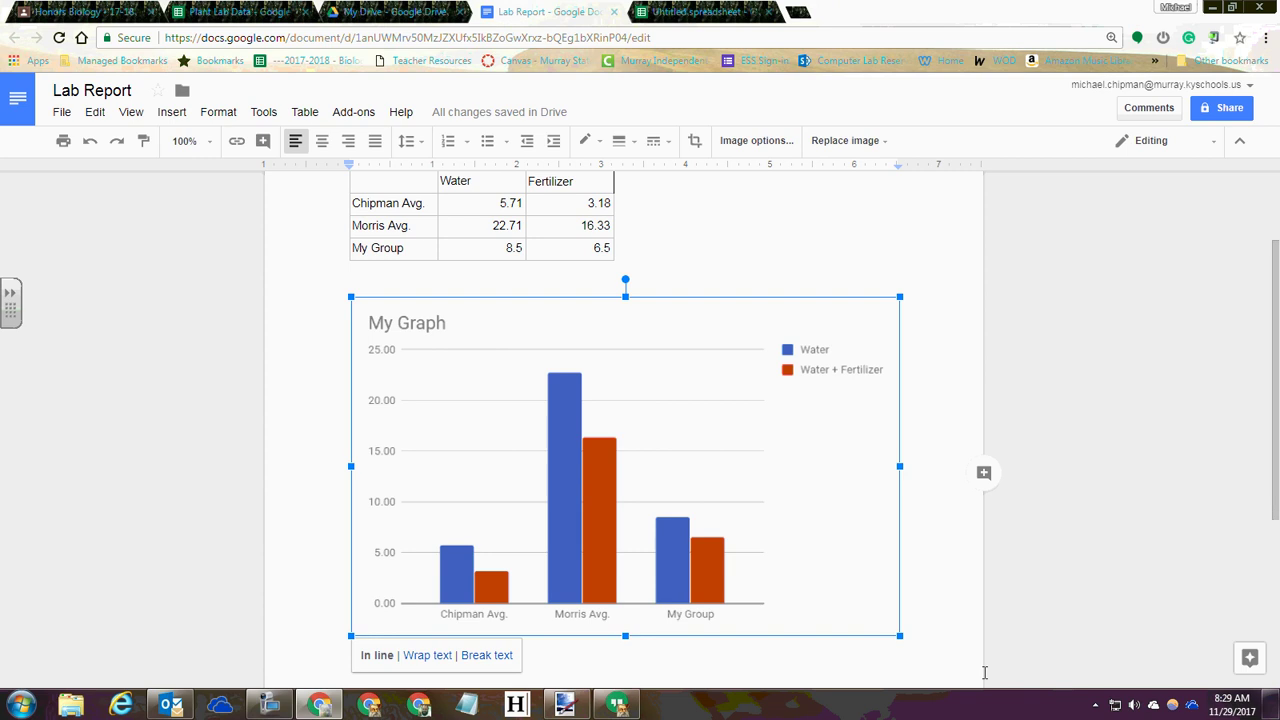
left_click_drag(897, 635, 857, 651)
left_click(514, 448)
left_click(441, 356)
left_click(958, 405)
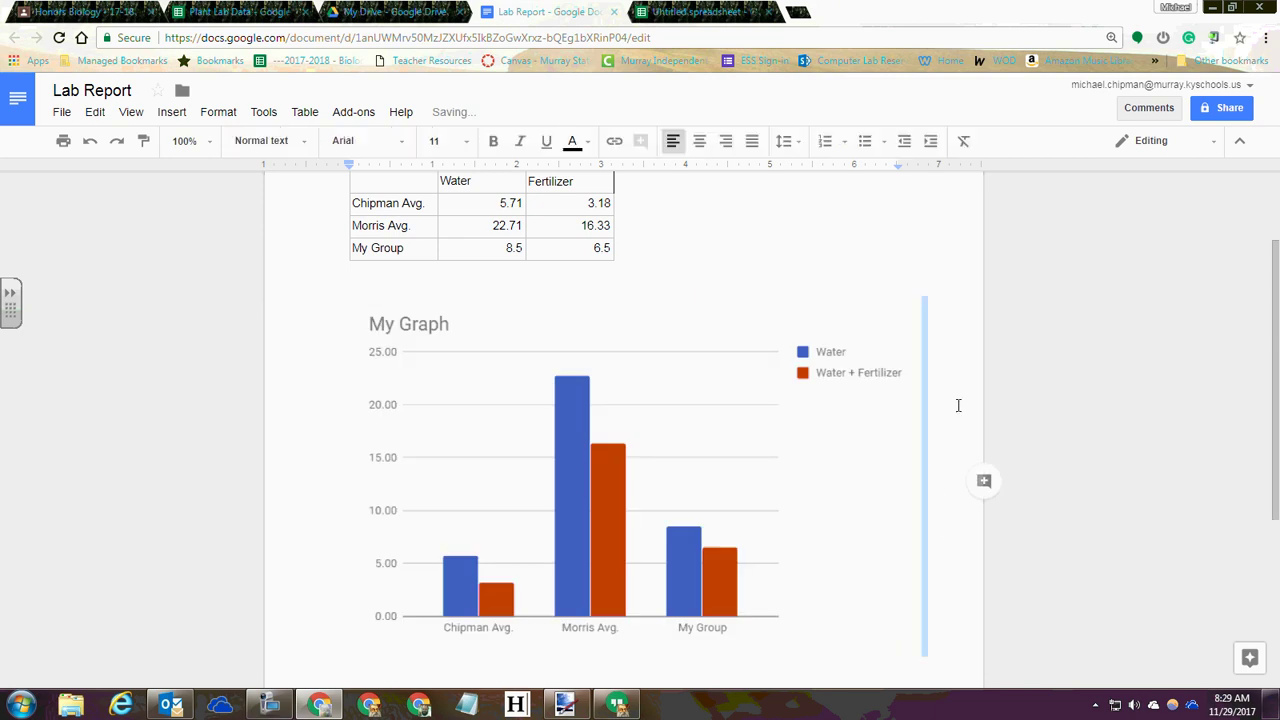
left_click(709, 460)
scroll(706, 463, "down", 3)
scroll(535, 504, "up", 2)
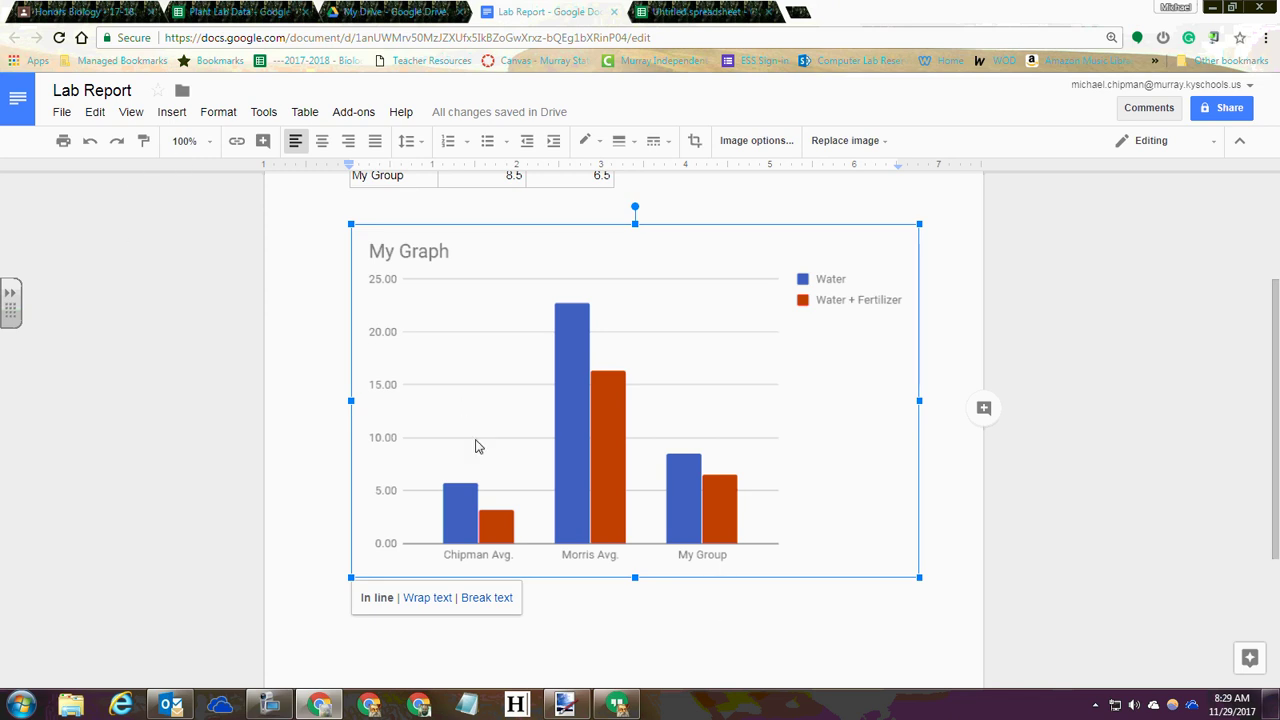
mouse_move(275, 708)
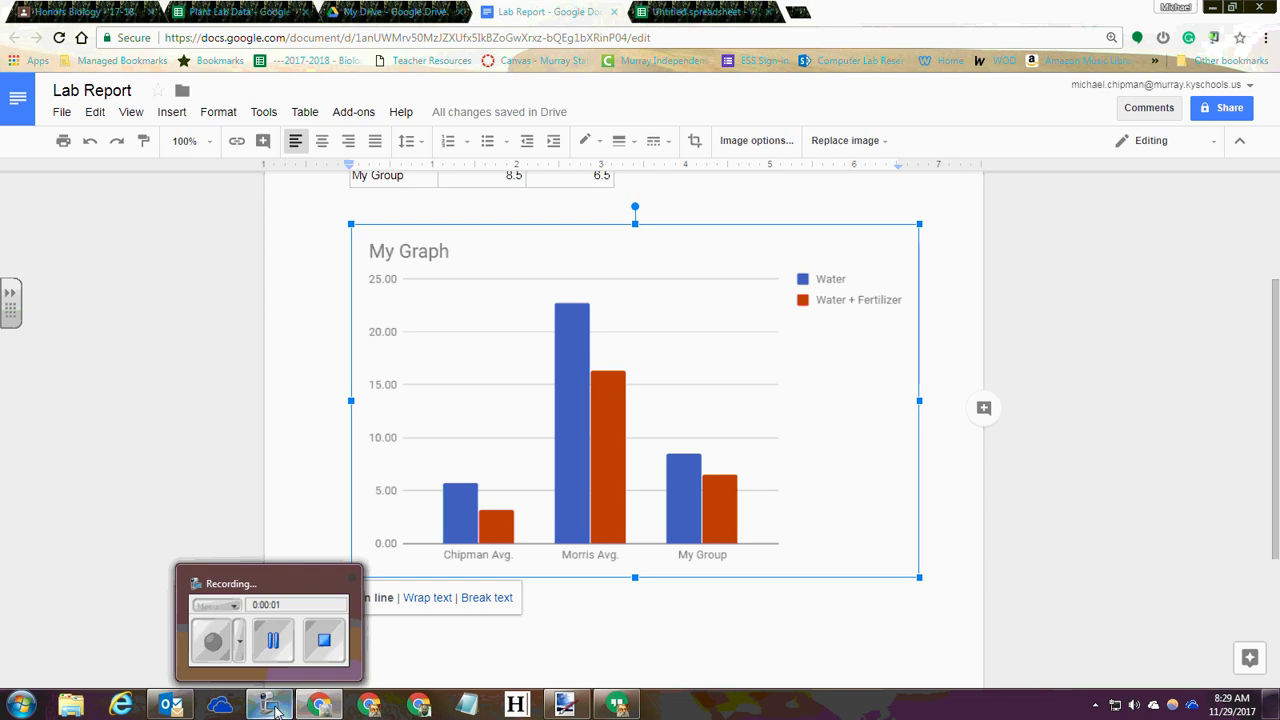